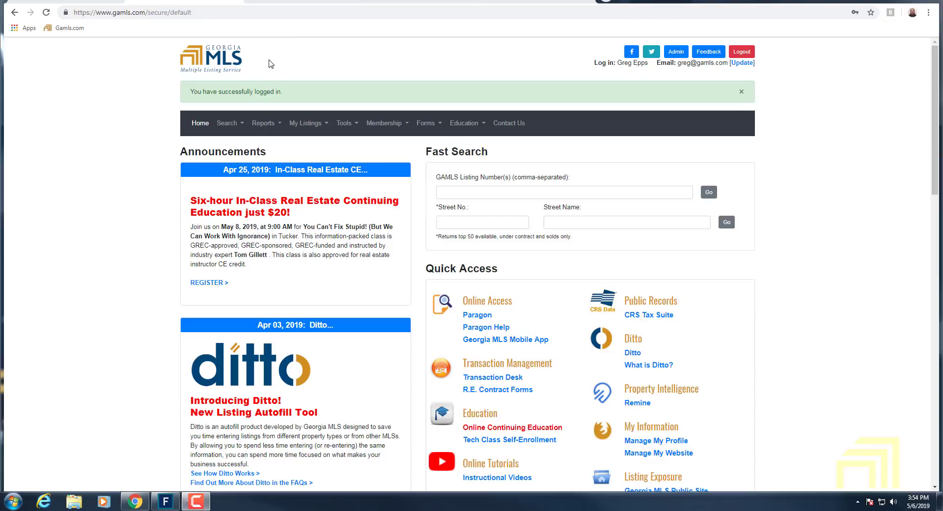
Open the full TransactionDesk transactions list of 15 closed results from the agent dashboard
{"action": "left_click", "coordinate": [274, 4]}
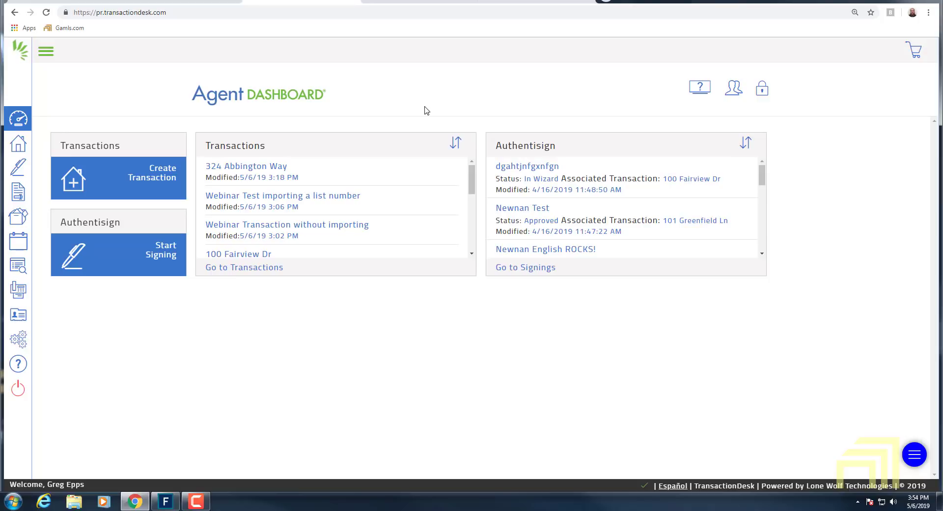
{"action": "left_click", "coordinate": [41, 53]}
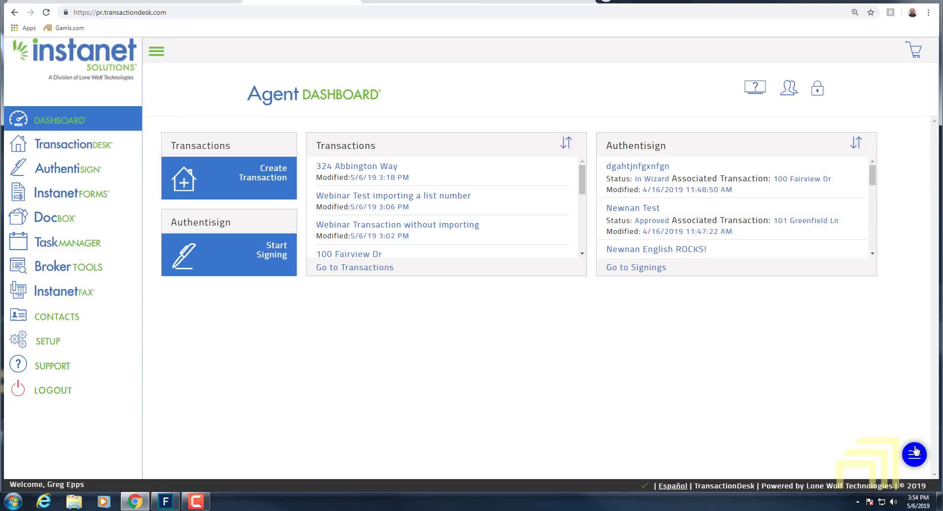
{"action": "left_click", "coordinate": [913, 453]}
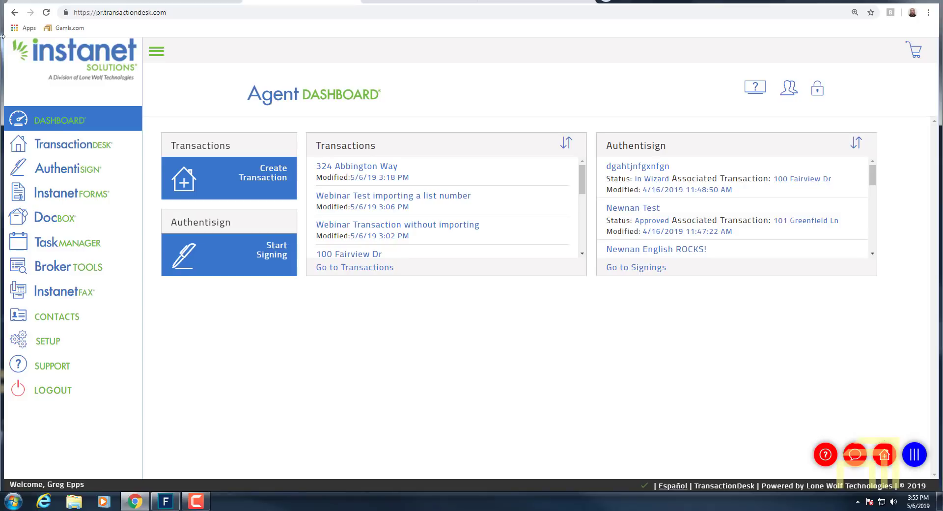
{"action": "left_click", "coordinate": [63, 150]}
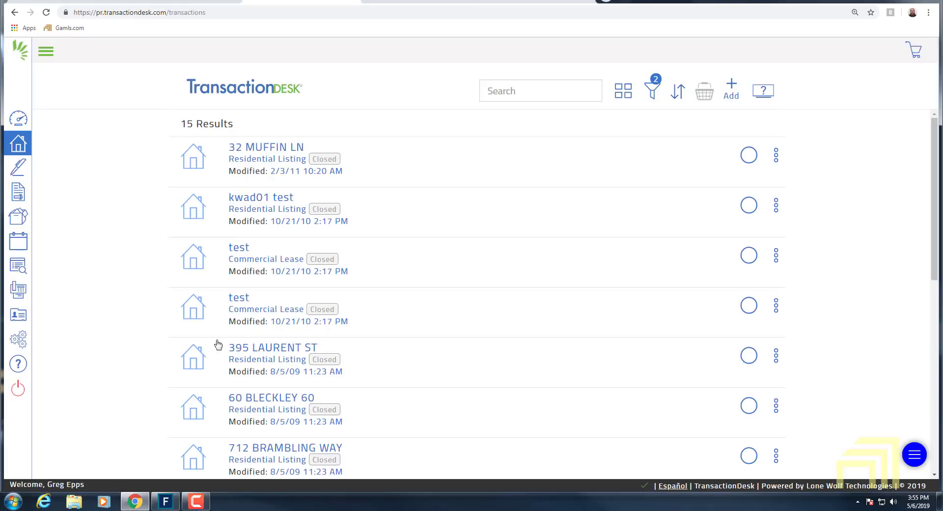
Open a blank Create Transaction dialog with Use Wizard checked
{"action": "left_click", "coordinate": [46, 52]}
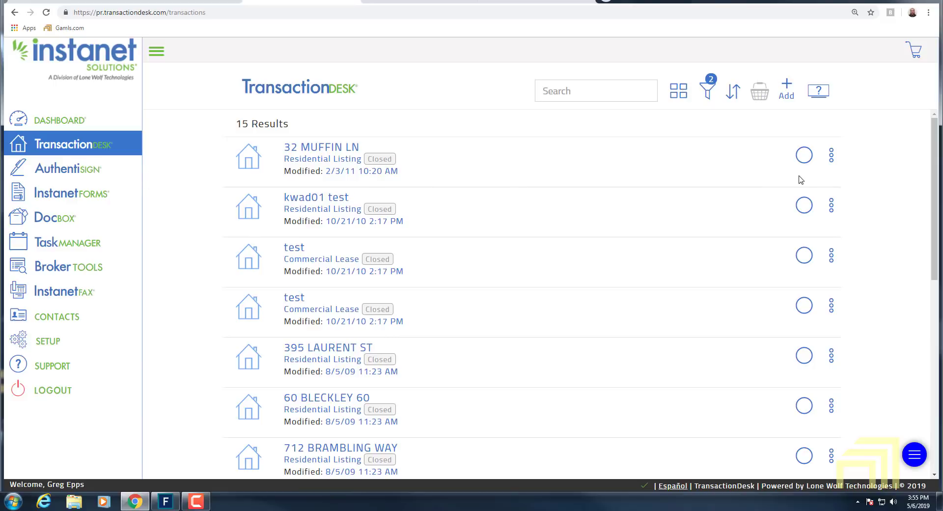
{"action": "left_click", "coordinate": [786, 89]}
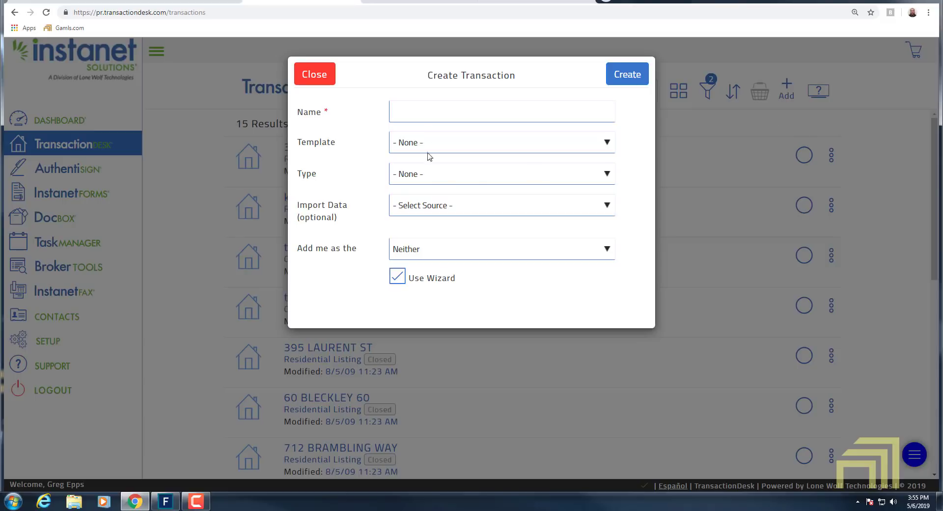
Name the new transaction 'Webinar Test 5/8' and bring up the Template list
{"action": "left_click", "coordinate": [427, 106]}
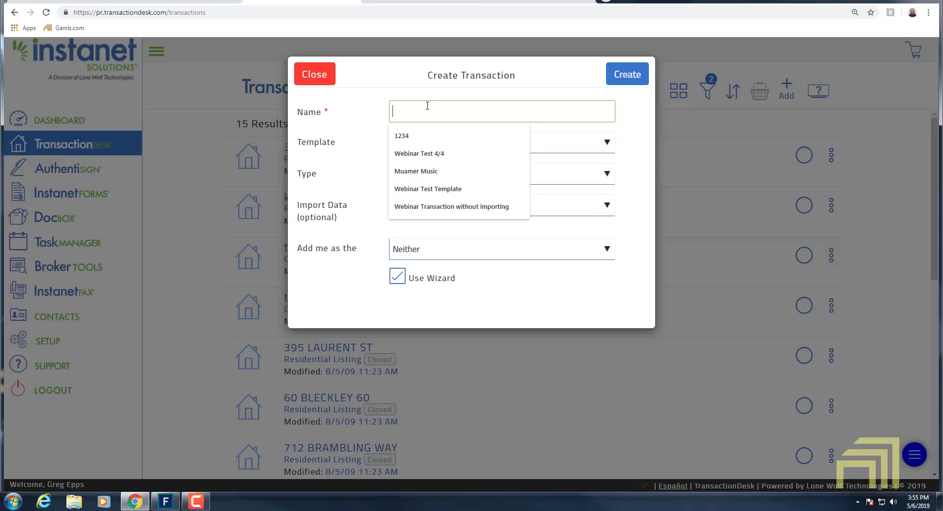
{"action": "left_click", "coordinate": [373, 120]}
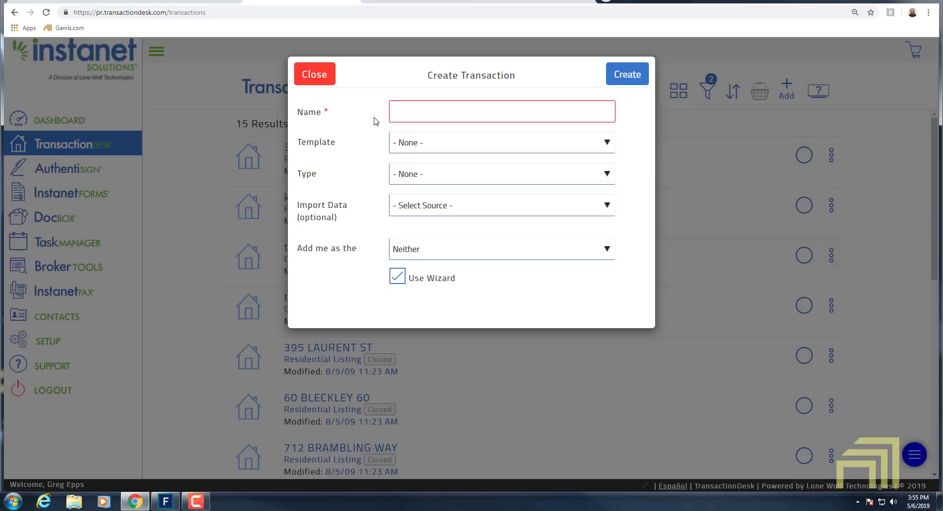
{"action": "left_click", "coordinate": [403, 111]}
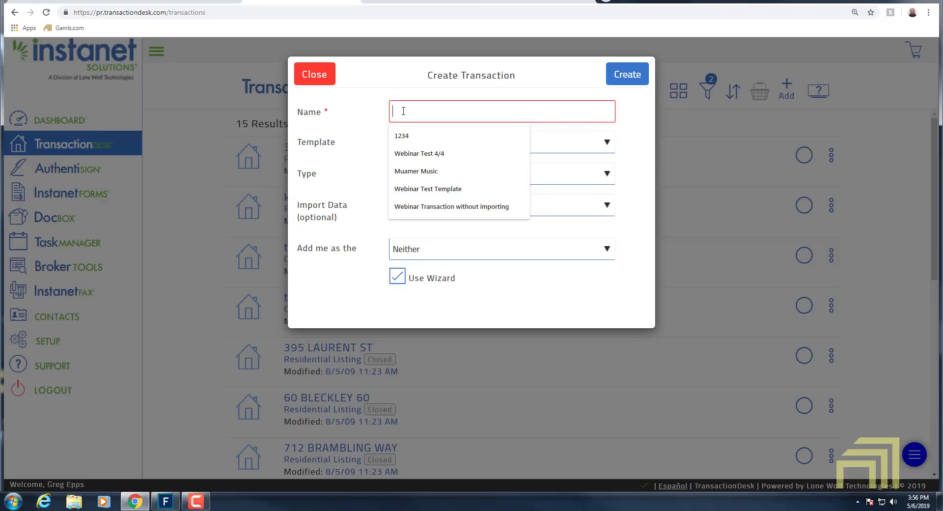
{"action": "type", "text": "Webinar "}
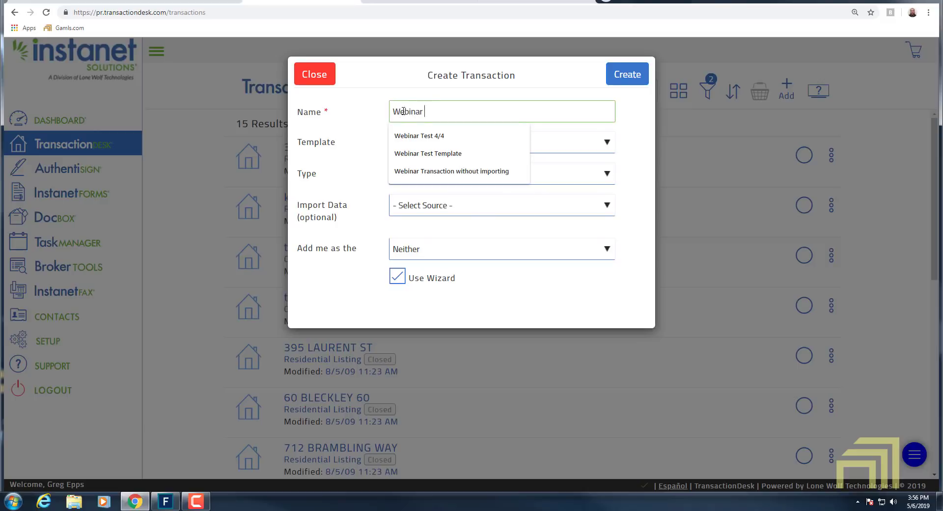
{"action": "type", "text": "Test"}
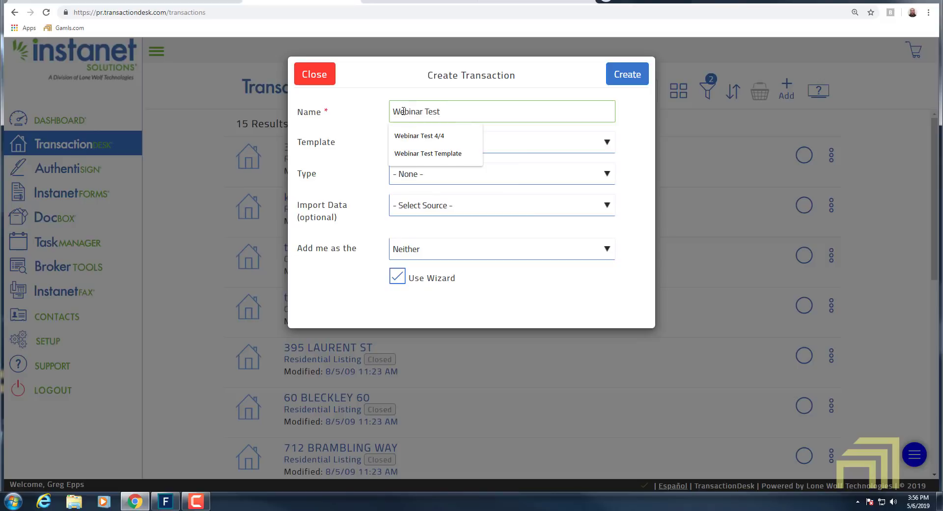
{"action": "type", "text": " 5/8"}
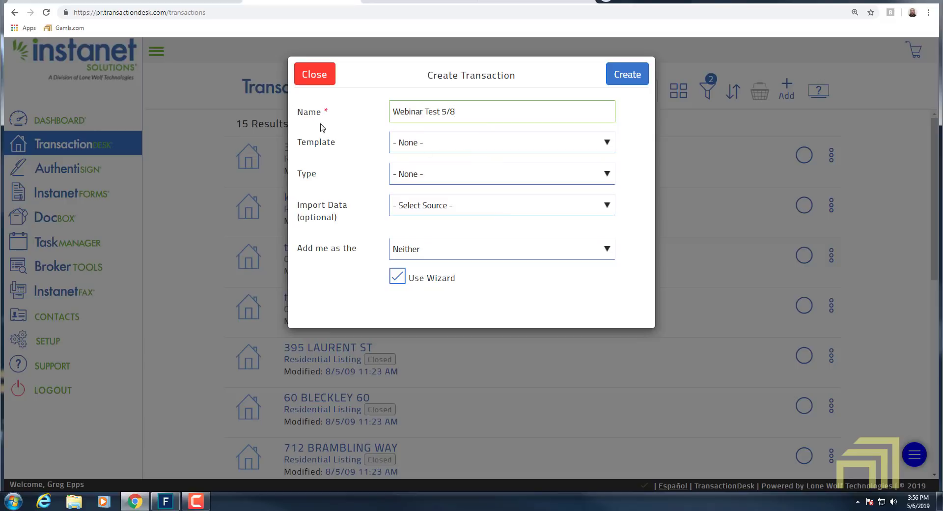
{"action": "left_click", "coordinate": [331, 148]}
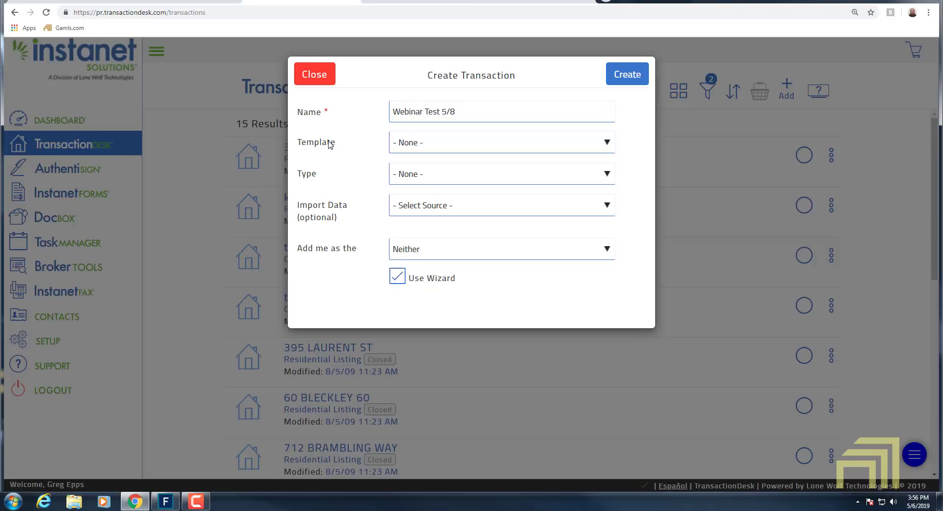
{"action": "left_click", "coordinate": [414, 142]}
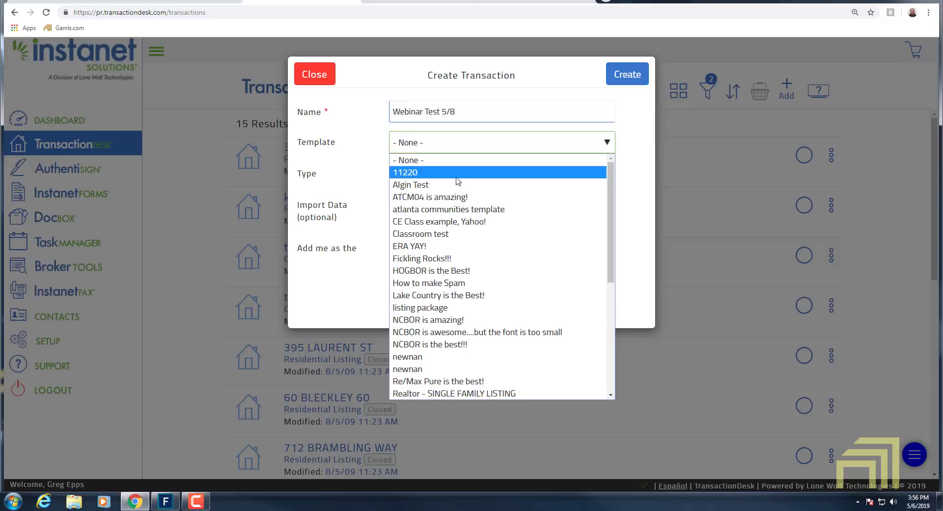
Choose 'Webinar Test Template' from the bottom of the template list
{"action": "scroll", "coordinate": [465, 189], "scroll_direction": "down", "scroll_amount": 2}
{"action": "scroll", "coordinate": [464, 186], "scroll_direction": "down", "scroll_amount": 3}
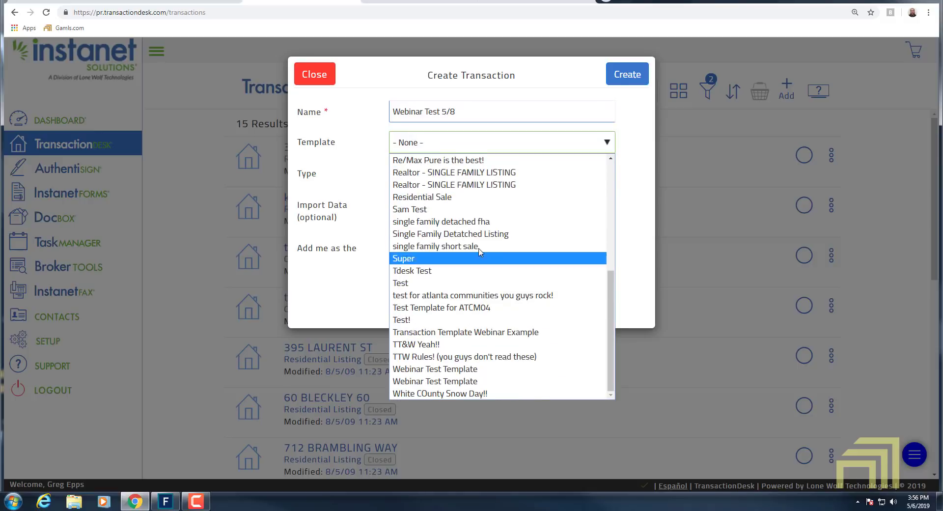
{"action": "left_click", "coordinate": [462, 369]}
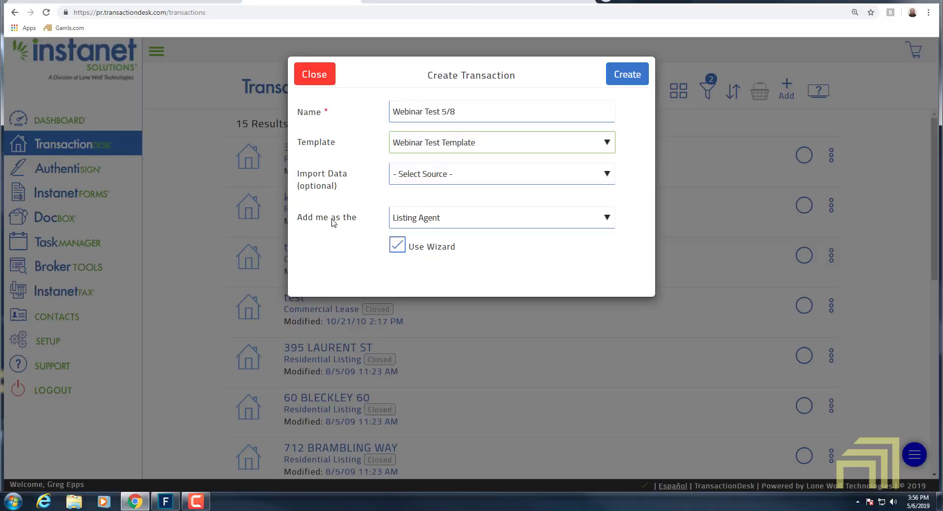
Change your role from Listing Agent to Neither, leaving Use Wizard checked
{"action": "left_click", "coordinate": [441, 222]}
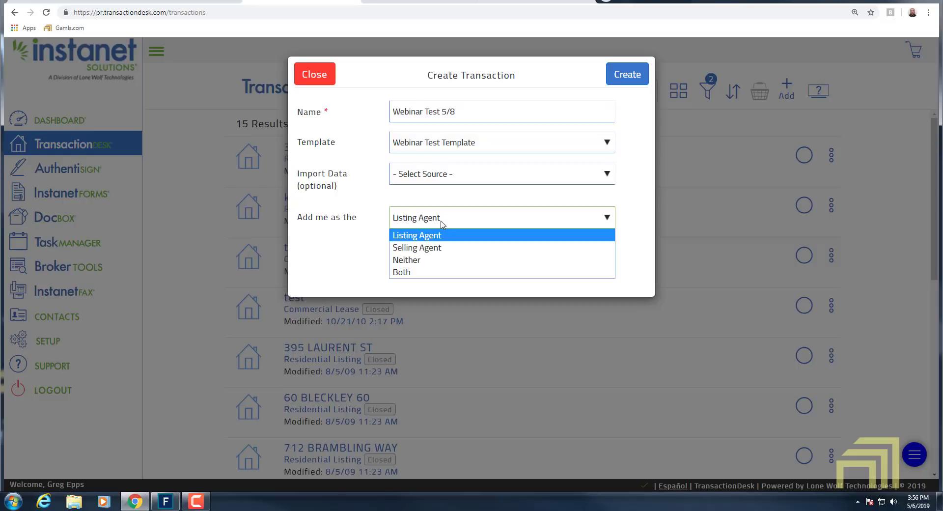
{"action": "left_click", "coordinate": [404, 204]}
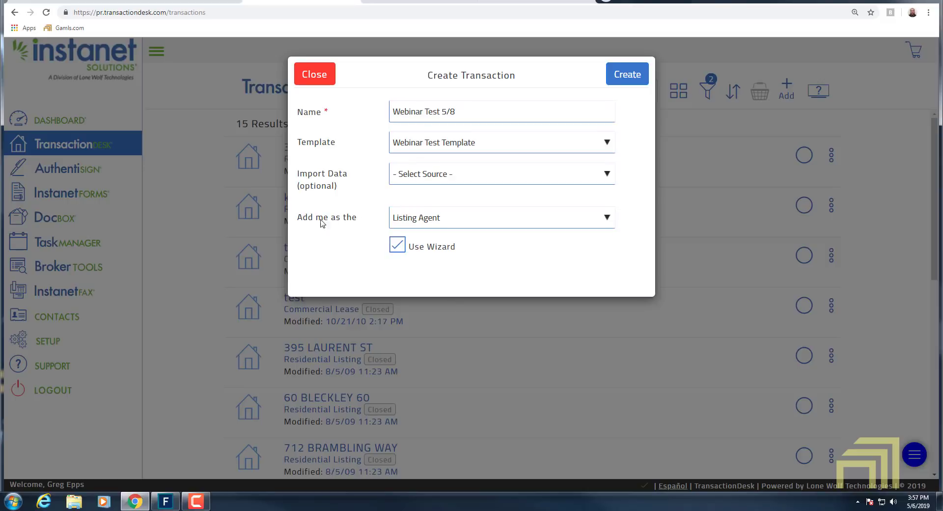
{"action": "left_click", "coordinate": [453, 221]}
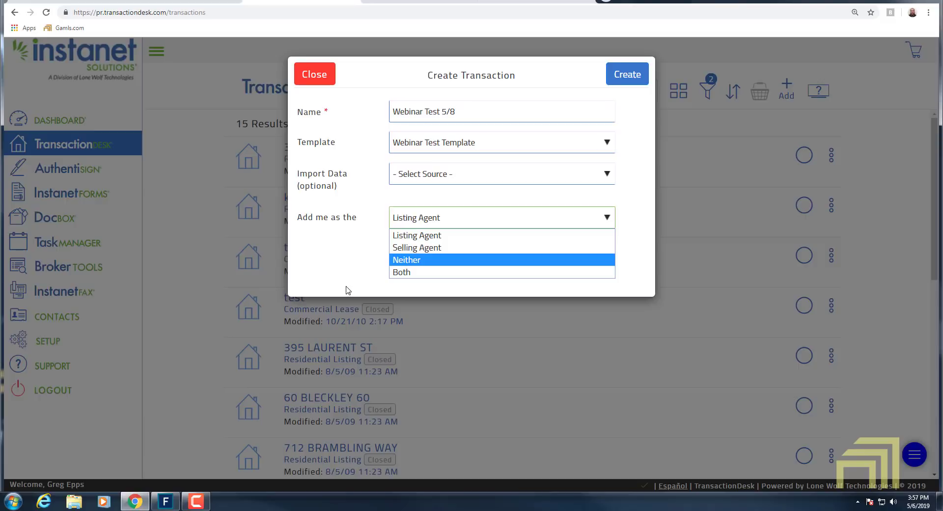
{"action": "left_click", "coordinate": [403, 262]}
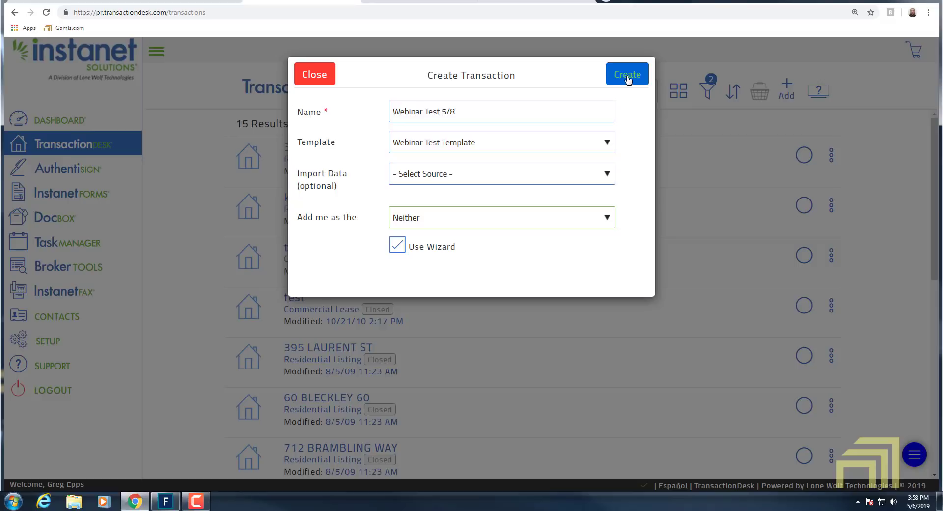
Create the Webinar Test 5/8 transaction, launching its wizard on the Details step
{"action": "left_click", "coordinate": [626, 79]}
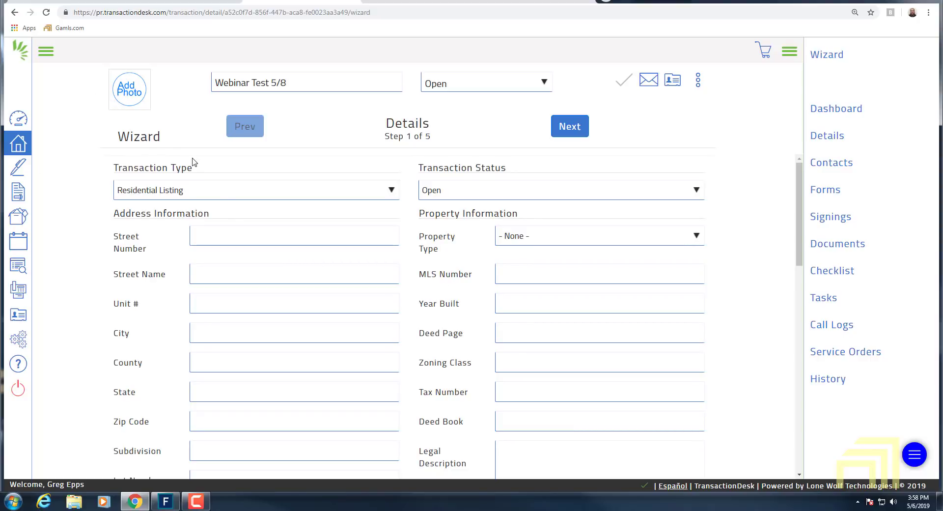
{"action": "scroll", "coordinate": [93, 178], "scroll_direction": "down", "scroll_amount": 1}
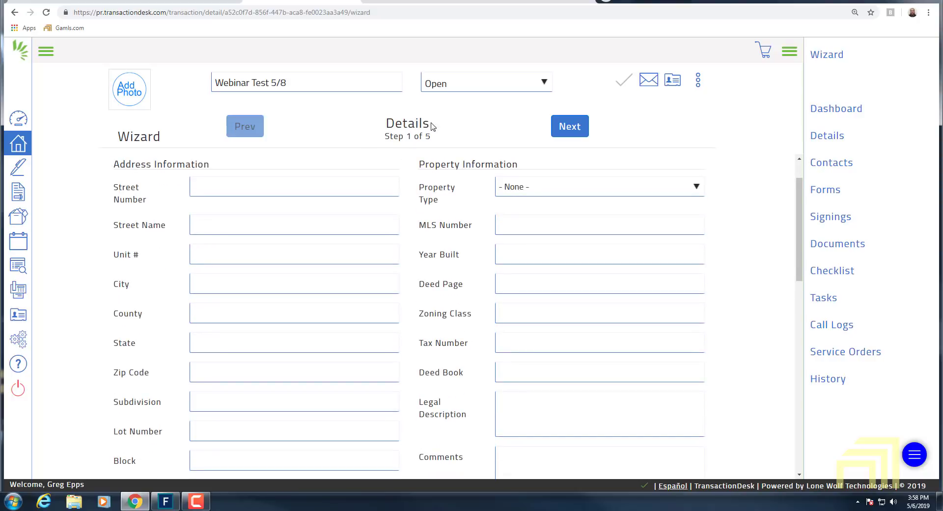
{"action": "left_click_drag", "start_coordinate": [431, 126], "coordinate": [381, 129]}
{"action": "left_click", "coordinate": [462, 129]}
Scroll through the Details page (step 1 of 5), showing Residential Listing with Open status
{"action": "scroll", "coordinate": [165, 202], "scroll_direction": "up", "scroll_amount": 1}
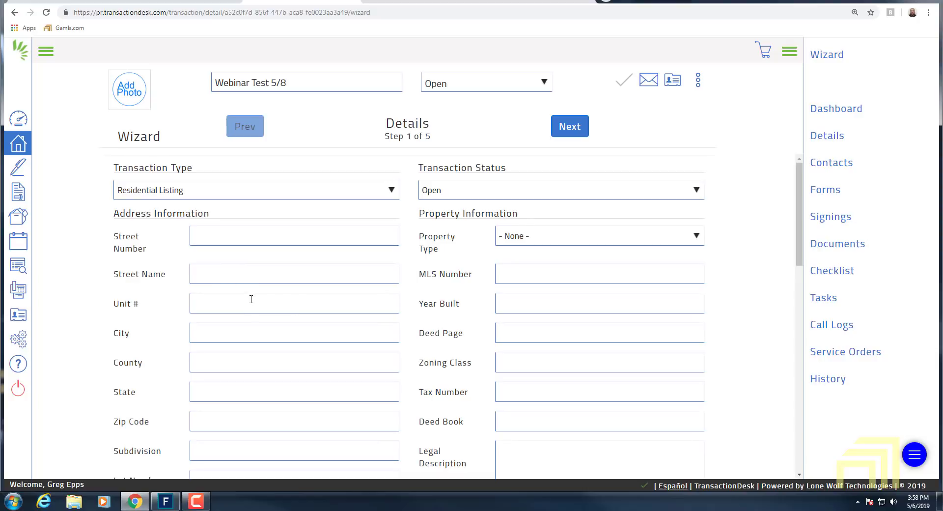
{"action": "scroll", "coordinate": [594, 304], "scroll_direction": "down", "scroll_amount": 1}
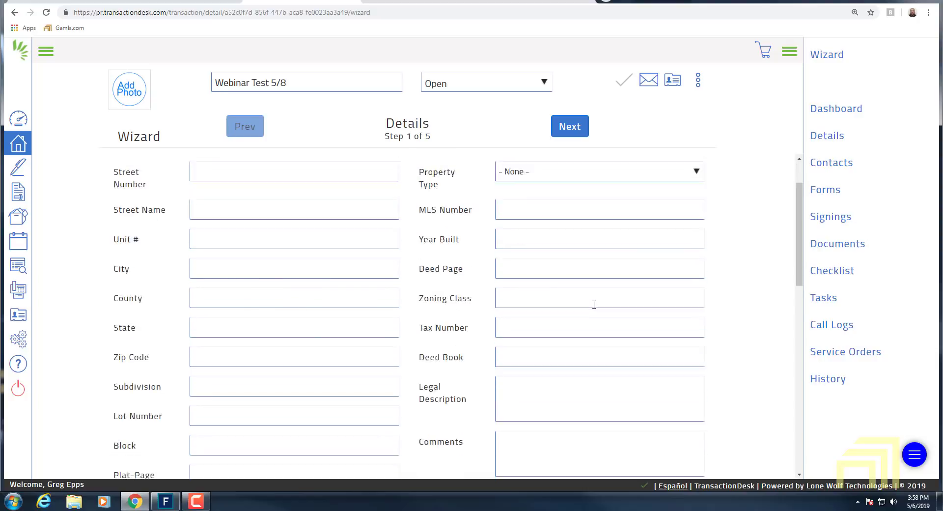
{"action": "scroll", "coordinate": [594, 304], "scroll_direction": "down", "scroll_amount": 5}
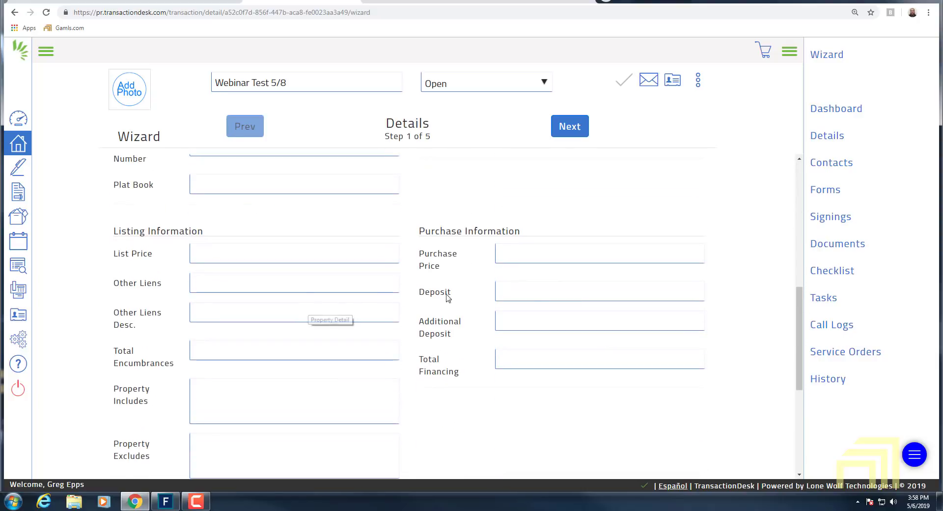
{"action": "scroll", "coordinate": [531, 307], "scroll_direction": "down", "scroll_amount": 4}
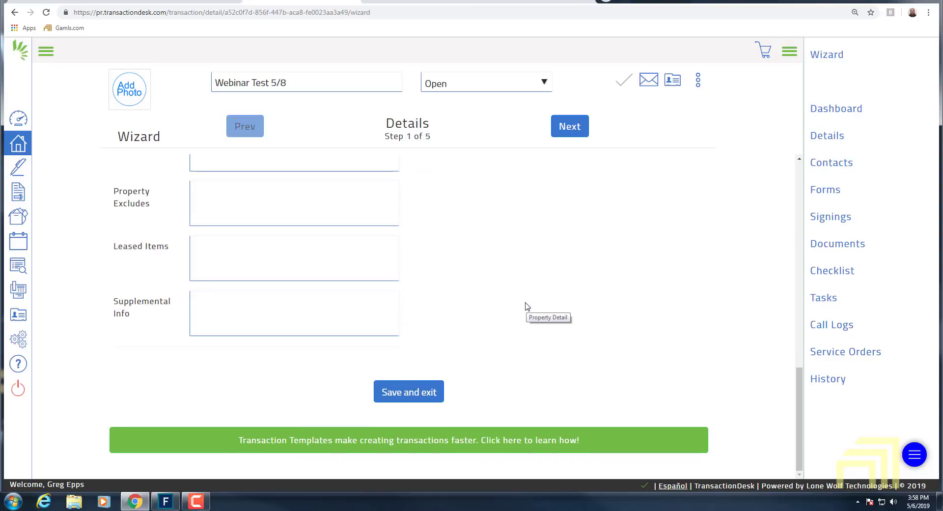
{"action": "scroll", "coordinate": [528, 306], "scroll_direction": "up", "scroll_amount": 1}
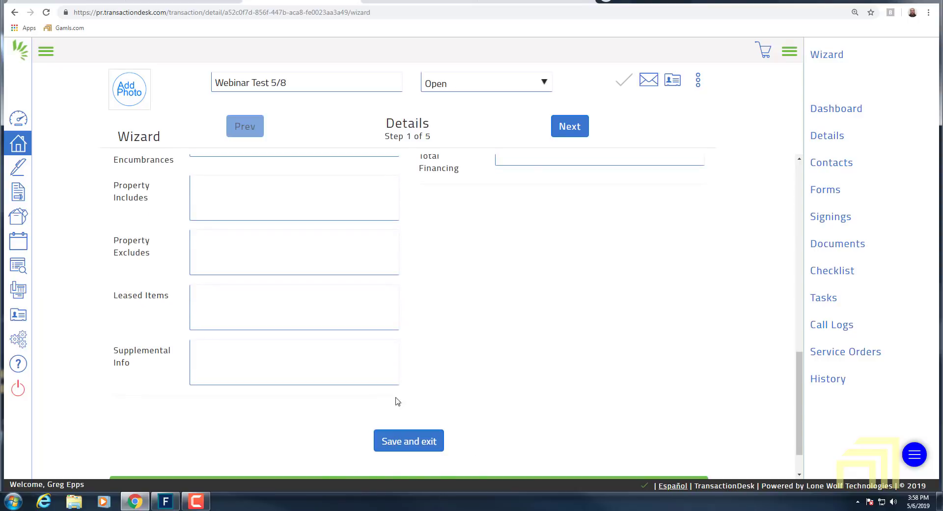
{"action": "scroll", "coordinate": [521, 446], "scroll_direction": "up", "scroll_amount": 7}
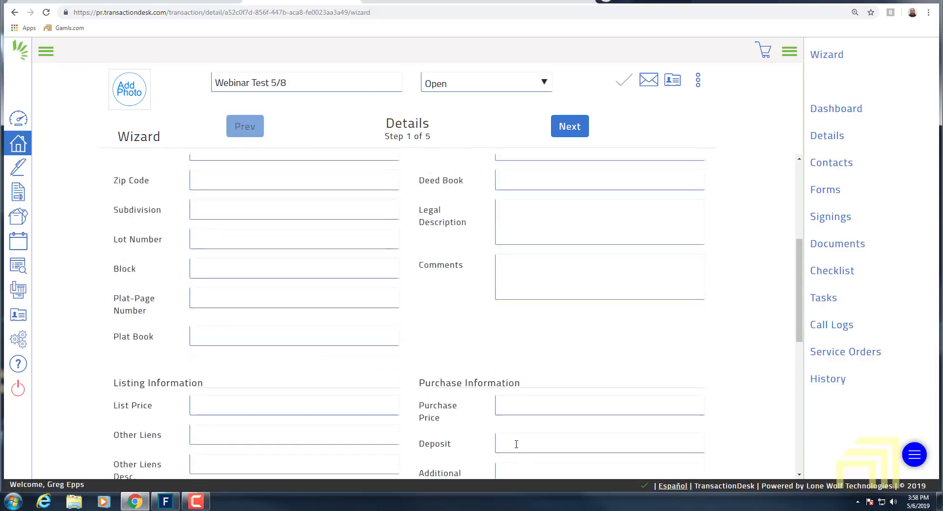
{"action": "scroll", "coordinate": [516, 444], "scroll_direction": "up", "scroll_amount": 5}
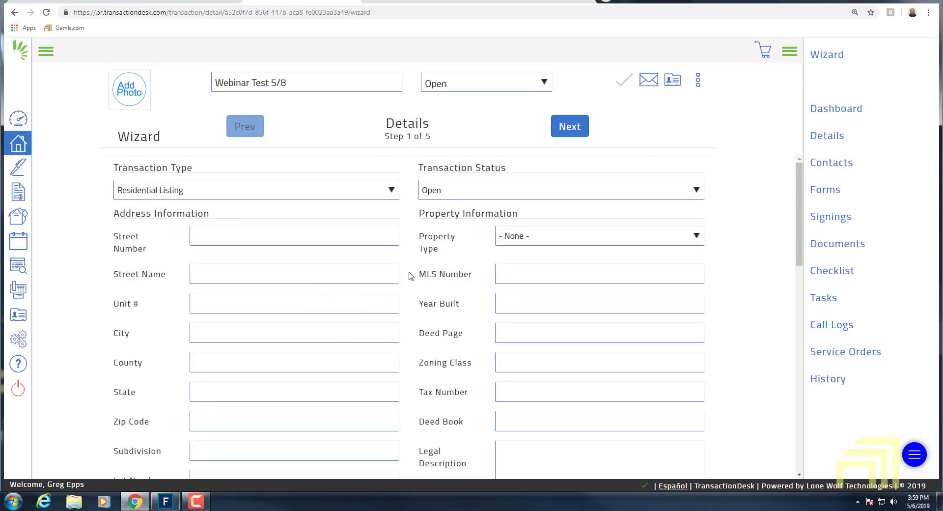
{"action": "scroll", "coordinate": [413, 275], "scroll_direction": "down", "scroll_amount": 15}
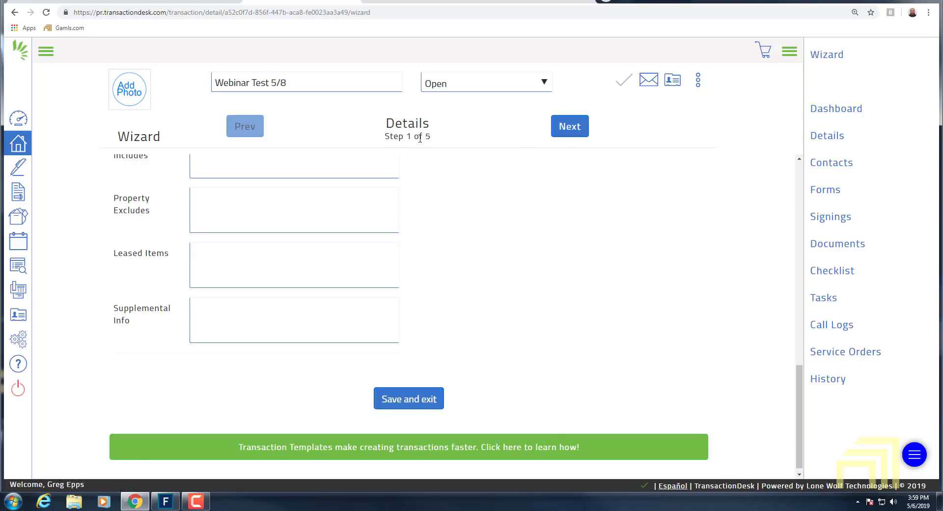
{"action": "scroll", "coordinate": [569, 202], "scroll_direction": "up", "scroll_amount": 5}
{"action": "scroll", "coordinate": [565, 202], "scroll_direction": "up", "scroll_amount": 3}
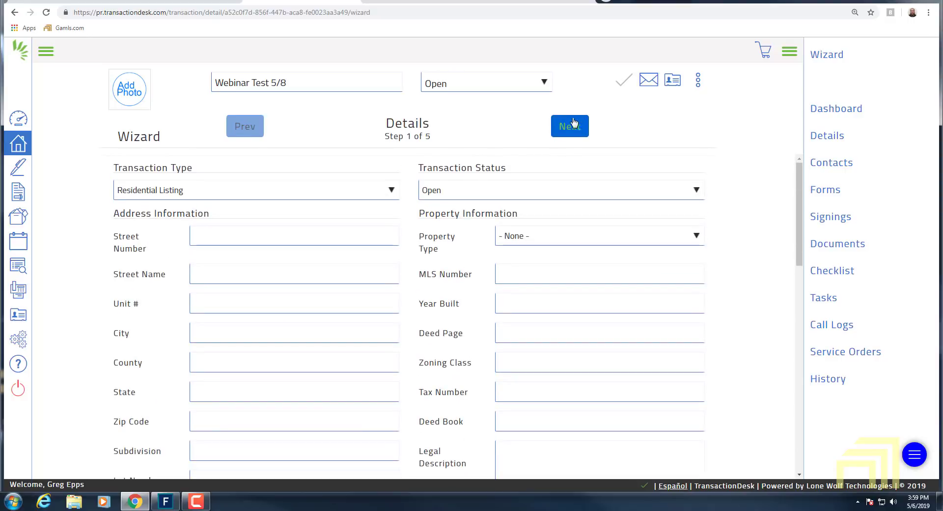
Advance the wizard past Details, Transaction Dates and Contacts to Forms, step 4 of 5
{"action": "left_click", "coordinate": [570, 126]}
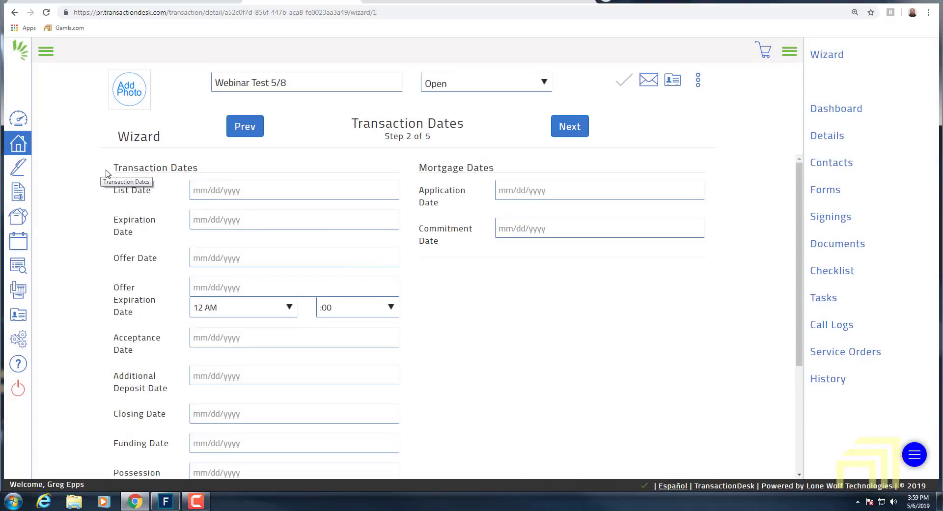
{"action": "scroll", "coordinate": [270, 186], "scroll_direction": "down", "scroll_amount": 1}
{"action": "scroll", "coordinate": [270, 189], "scroll_direction": "down", "scroll_amount": 3}
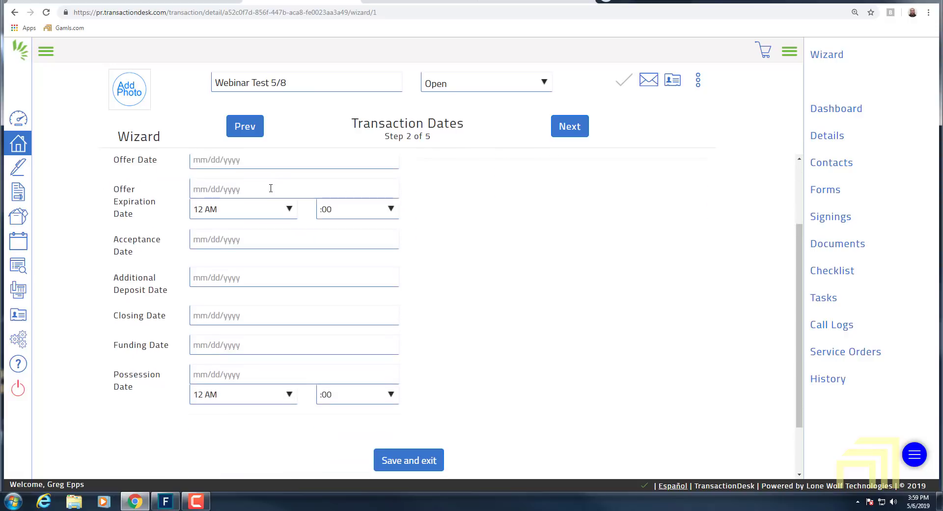
{"action": "scroll", "coordinate": [271, 189], "scroll_direction": "up", "scroll_amount": 2}
{"action": "scroll", "coordinate": [271, 192], "scroll_direction": "up", "scroll_amount": 2}
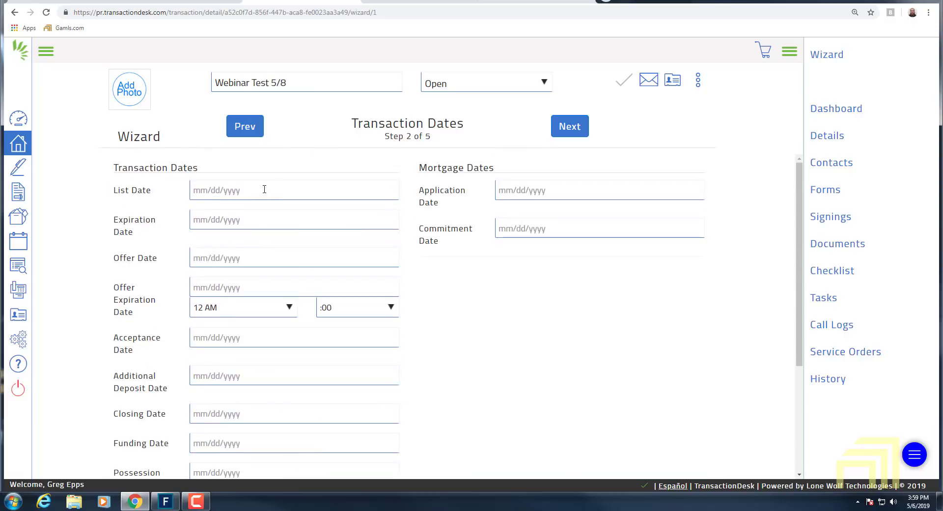
{"action": "left_click", "coordinate": [563, 130]}
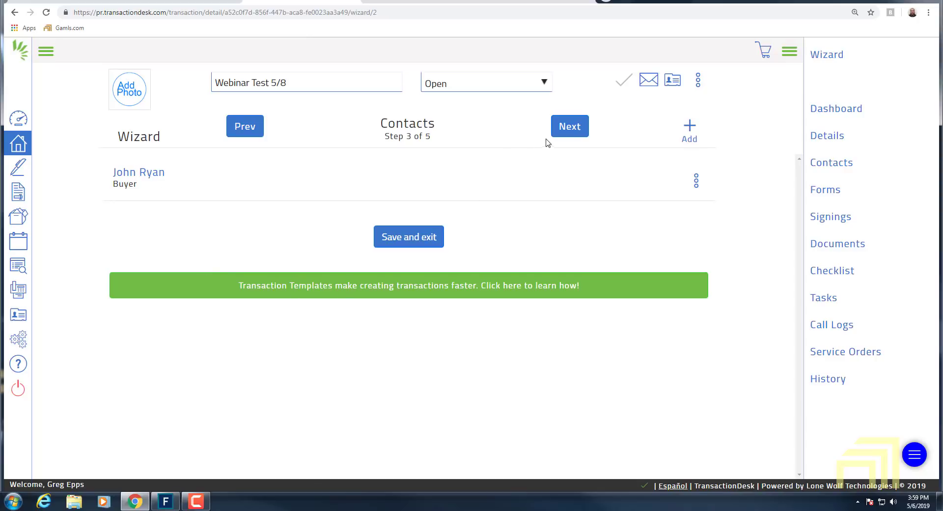
{"action": "left_click", "coordinate": [565, 130]}
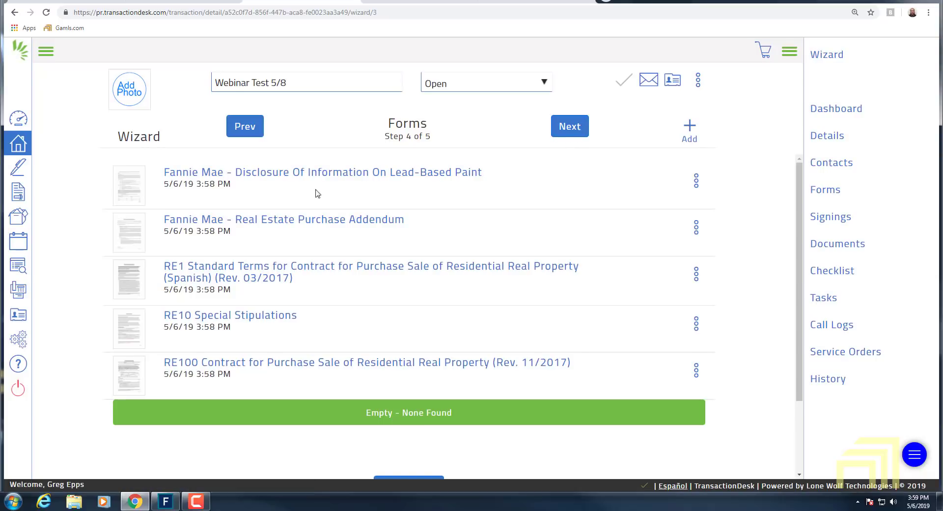
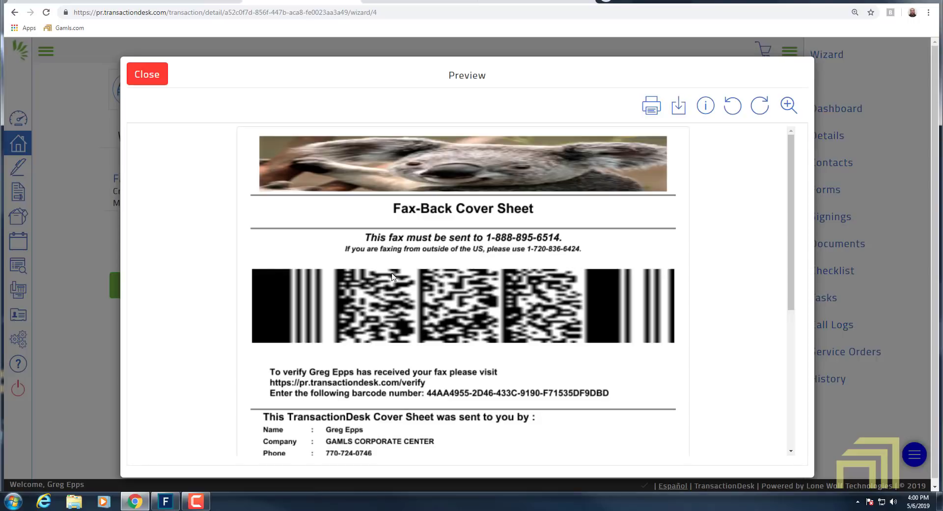
Review the Fax-Back Cover Sheet preview, then close it to return to the wizard
{"action": "scroll", "coordinate": [410, 282], "scroll_direction": "down", "scroll_amount": 4}
{"action": "scroll", "coordinate": [410, 282], "scroll_direction": "down", "scroll_amount": 1}
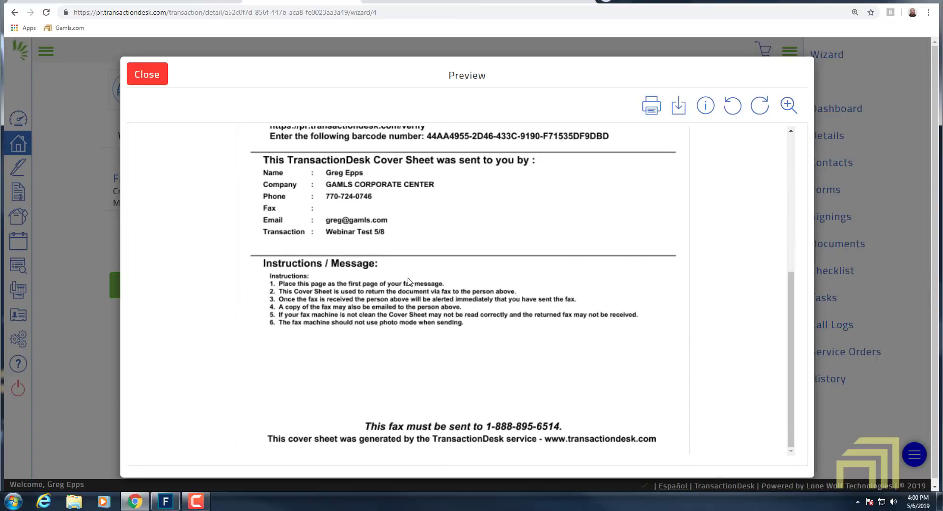
{"action": "scroll", "coordinate": [407, 281], "scroll_direction": "up", "scroll_amount": 3}
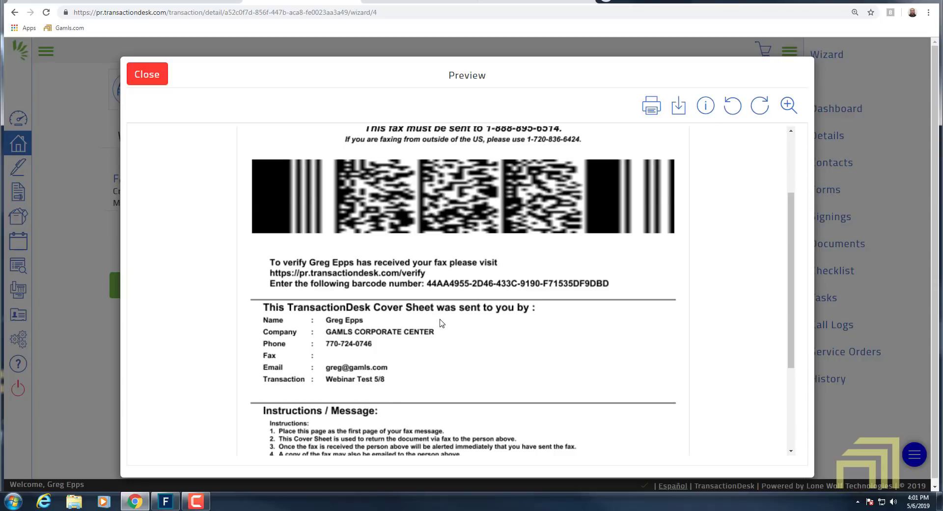
{"action": "scroll", "coordinate": [248, 220], "scroll_direction": "up", "scroll_amount": 1}
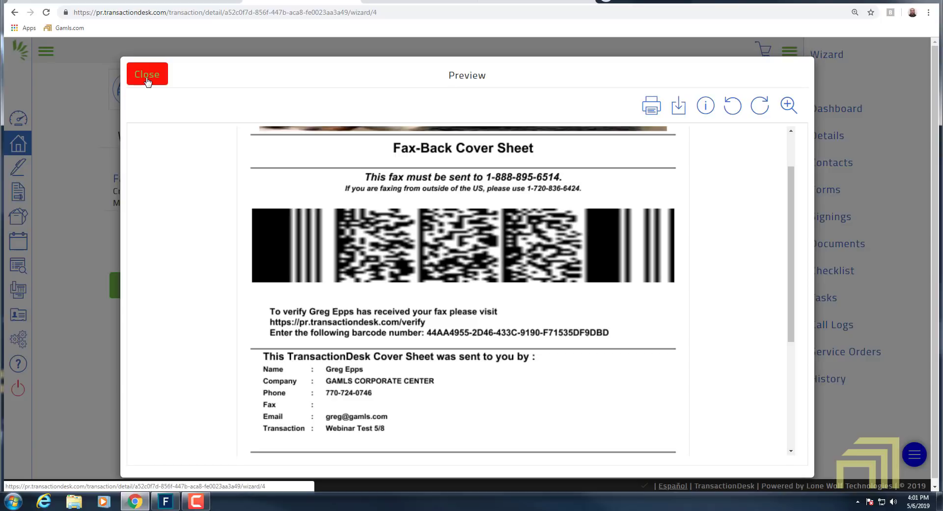
{"action": "left_click", "coordinate": [147, 75]}
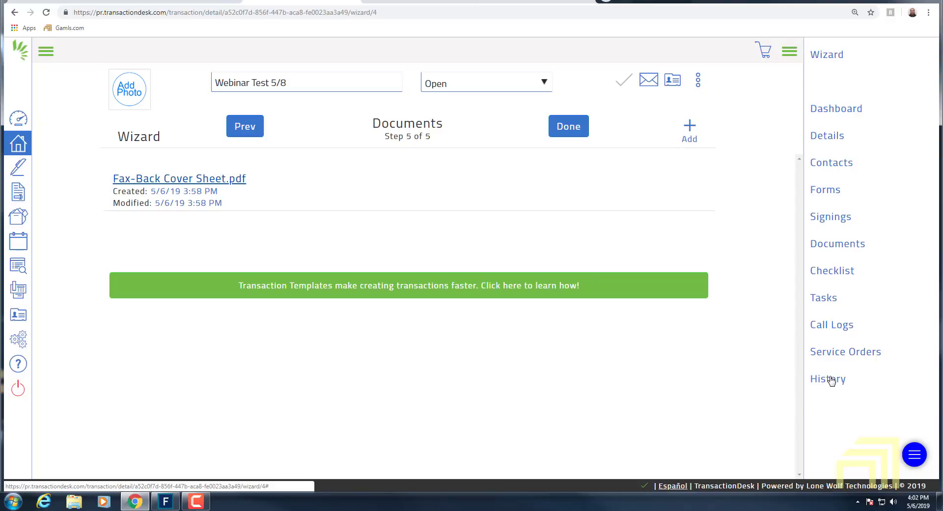
Show the History log for the Webinar Test 5/8 transaction
{"action": "left_click", "coordinate": [831, 381]}
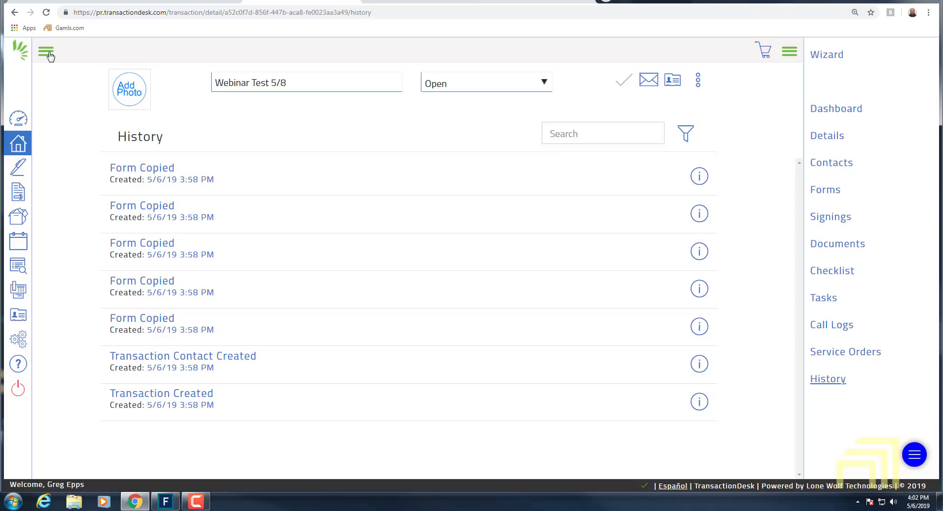
Expand the left navigation so the product section names are visible
{"action": "left_click", "coordinate": [46, 52]}
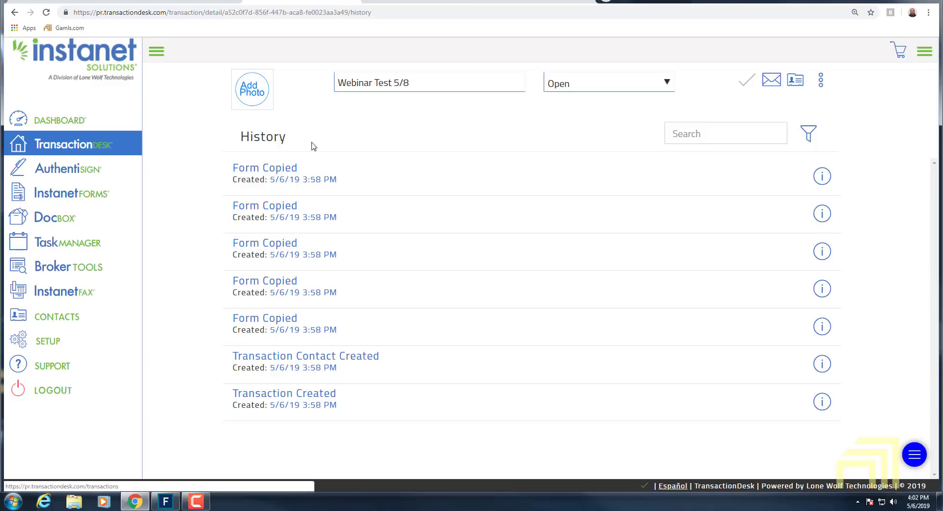
Start a new transaction named 'Webinar Test List number' based on Webinar Test Template
{"action": "left_click", "coordinate": [913, 458]}
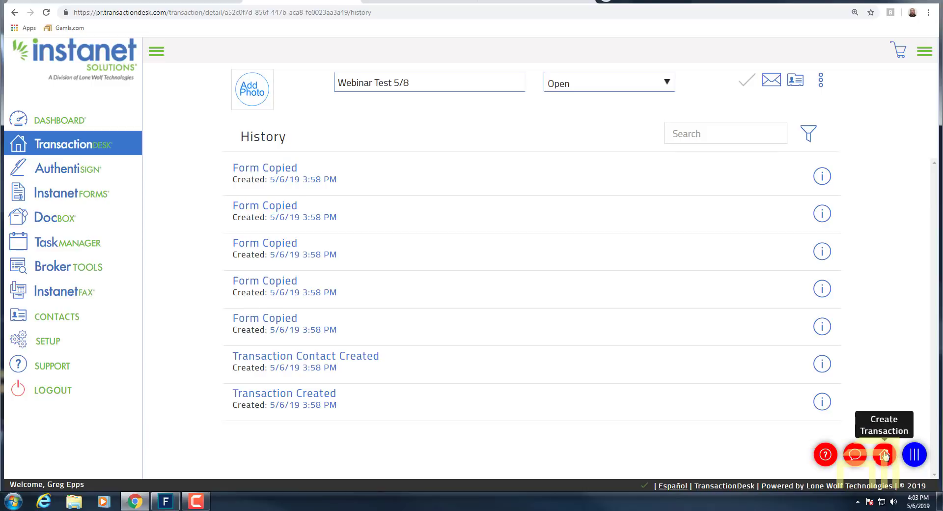
{"action": "left_click", "coordinate": [885, 456]}
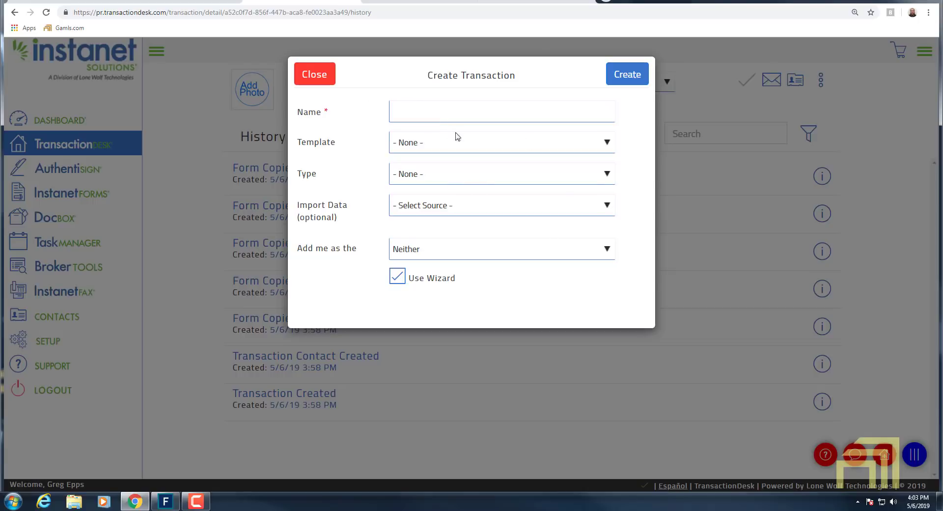
{"action": "left_click", "coordinate": [445, 117]}
{"action": "type", "text": "Webinar Test List number"}
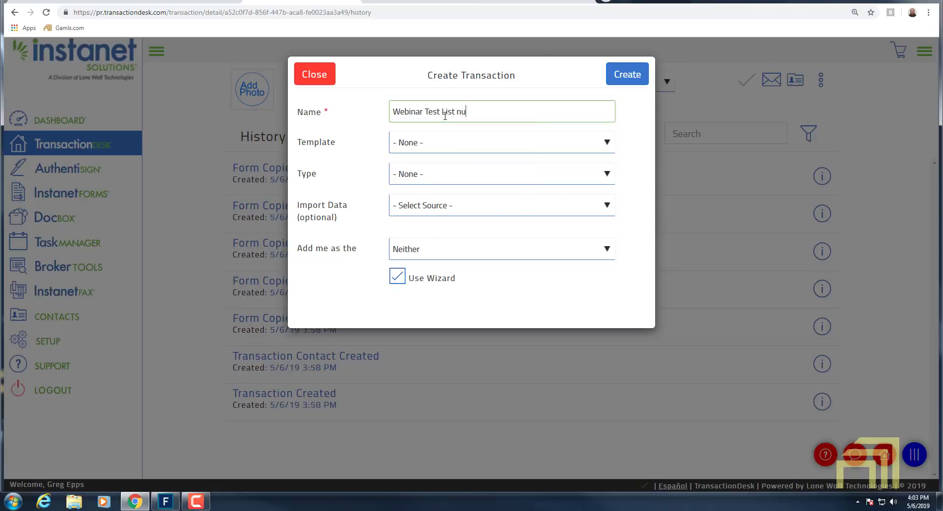
{"action": "left_click", "coordinate": [449, 142]}
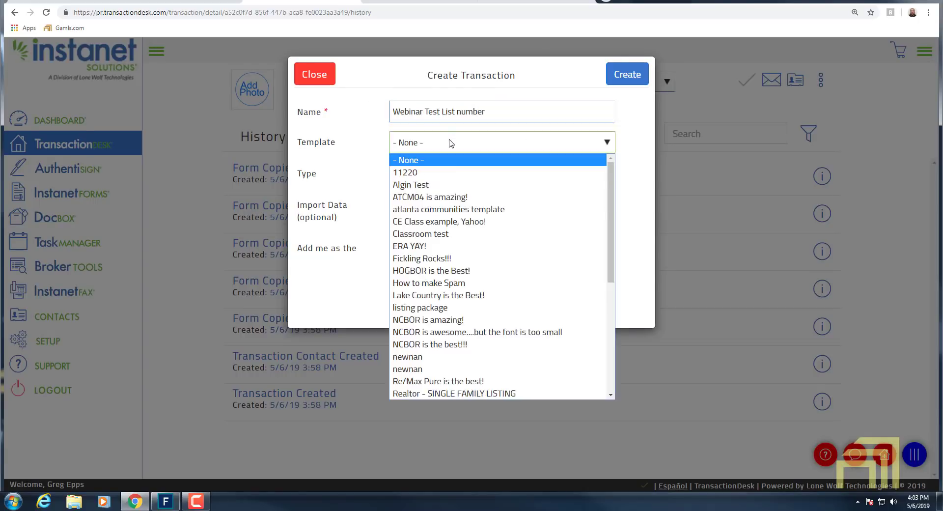
{"action": "scroll", "coordinate": [454, 207], "scroll_direction": "down", "scroll_amount": 8}
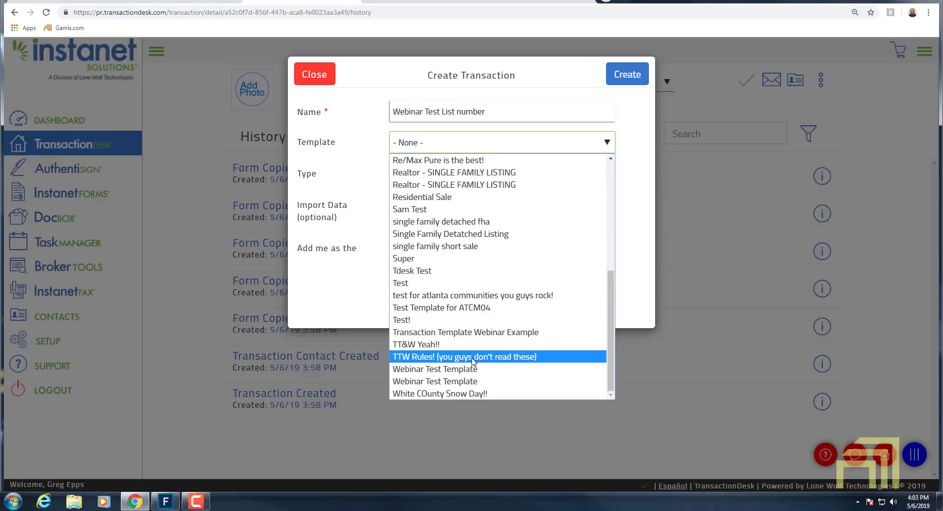
{"action": "left_click", "coordinate": [474, 369]}
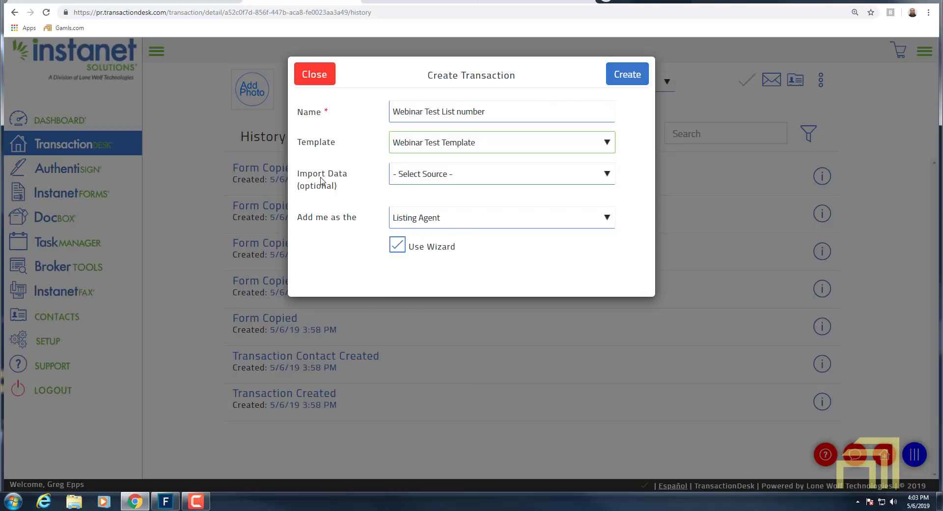
Import Georgia MLS Single Family Detached listing 8577375 and create the transaction
{"action": "left_click", "coordinate": [490, 178]}
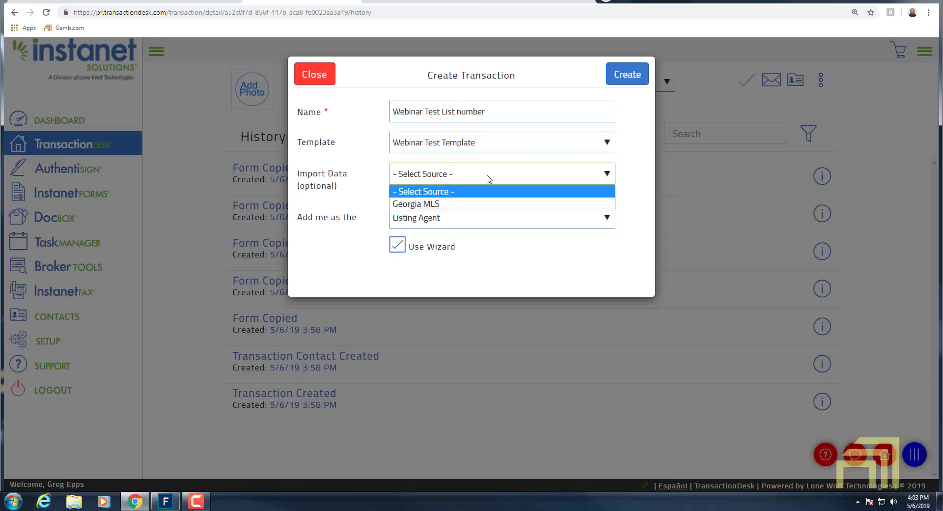
{"action": "left_click", "coordinate": [487, 204]}
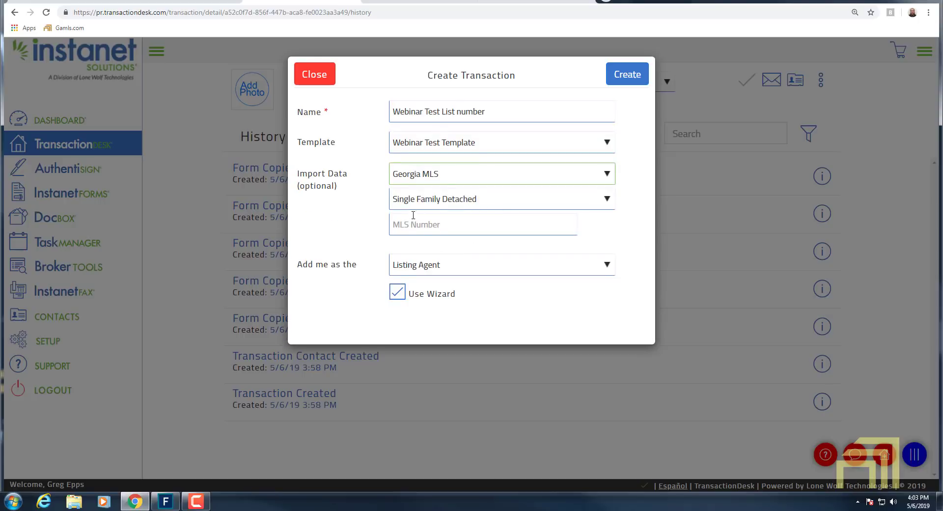
{"action": "left_click", "coordinate": [440, 203]}
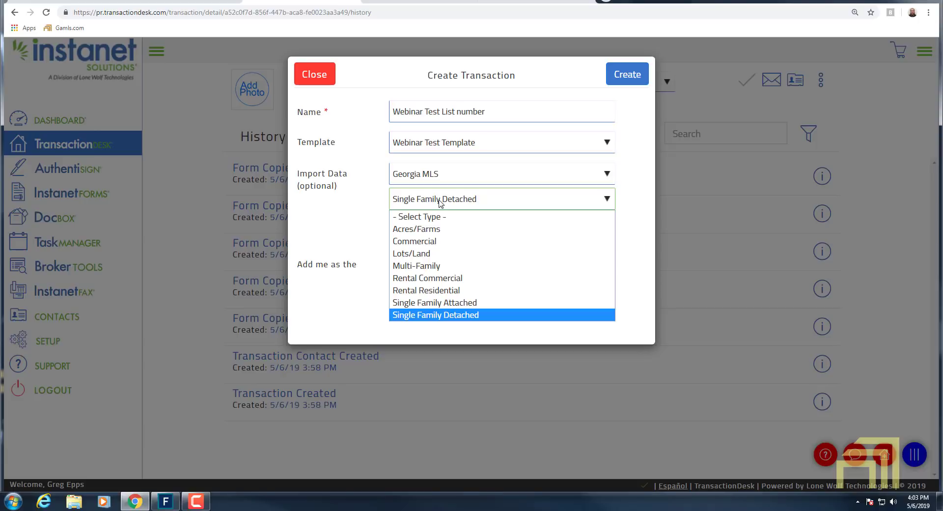
{"action": "left_click", "coordinate": [453, 317]}
{"action": "left_click", "coordinate": [402, 219]}
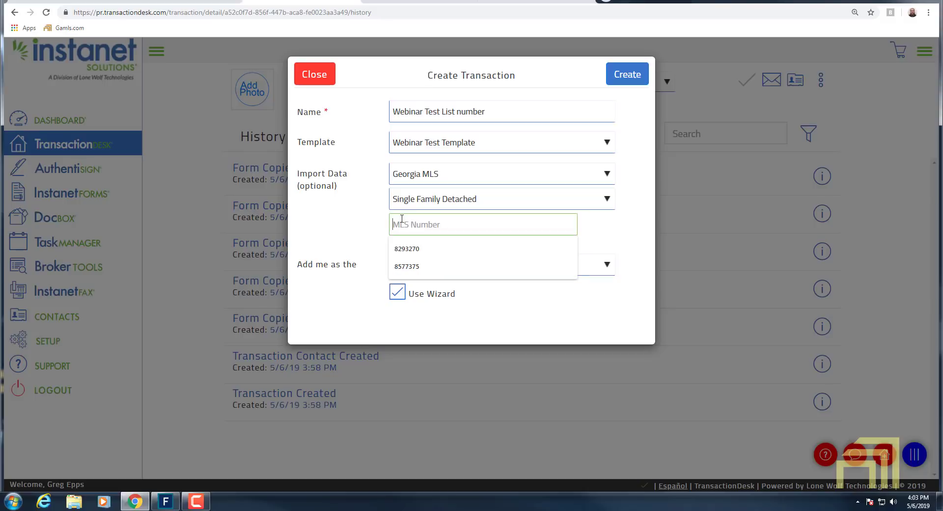
{"action": "left_click", "coordinate": [408, 266]}
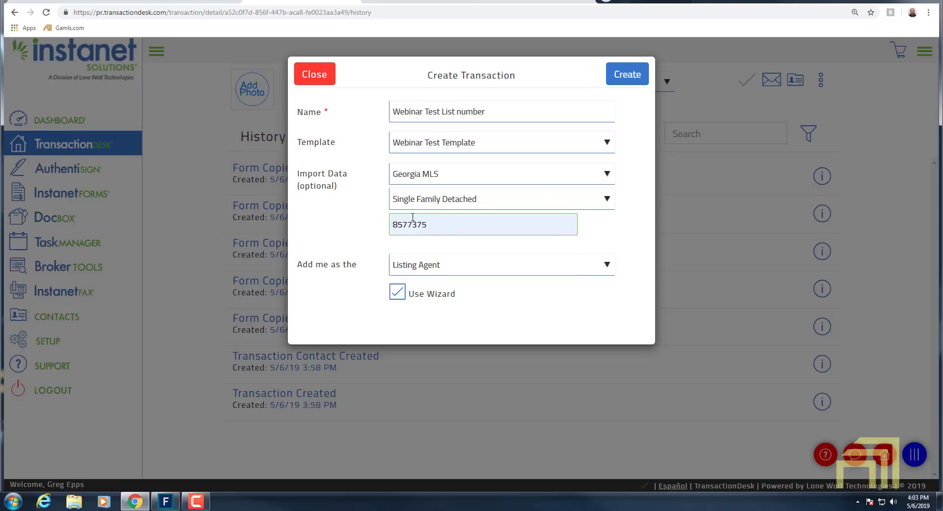
{"action": "left_click", "coordinate": [615, 78]}
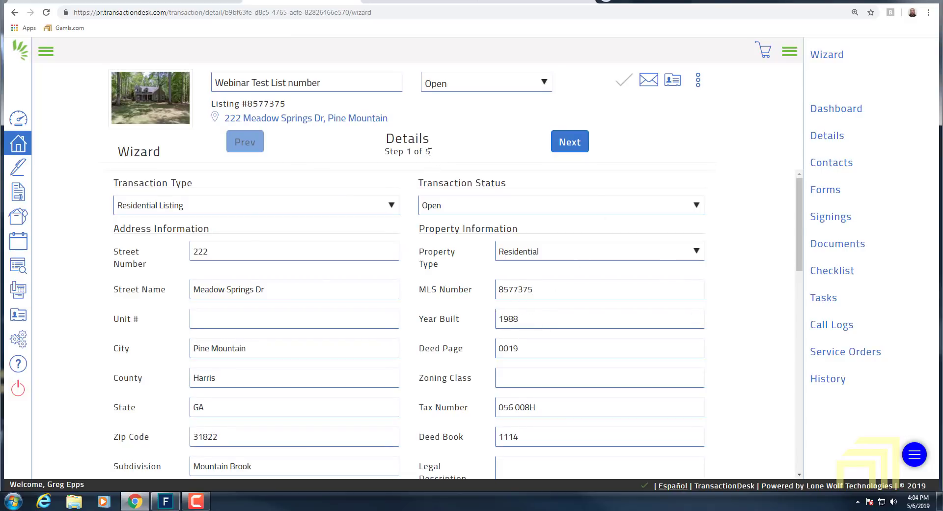
Review the imported property details in Step 1 and advance to Transaction Dates
{"action": "left_click_drag", "start_coordinate": [430, 152], "coordinate": [381, 155]}
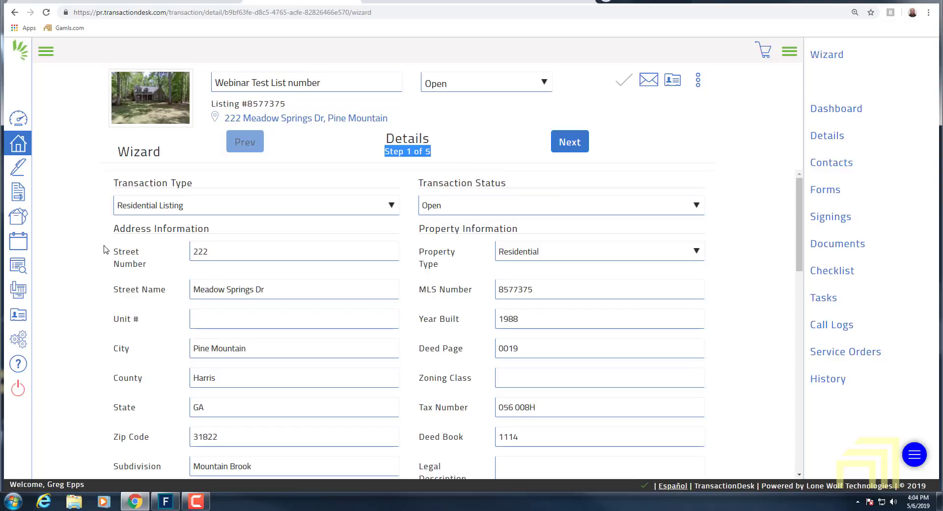
{"action": "scroll", "coordinate": [104, 250], "scroll_direction": "down", "scroll_amount": 1}
{"action": "scroll", "coordinate": [105, 250], "scroll_direction": "down", "scroll_amount": 1}
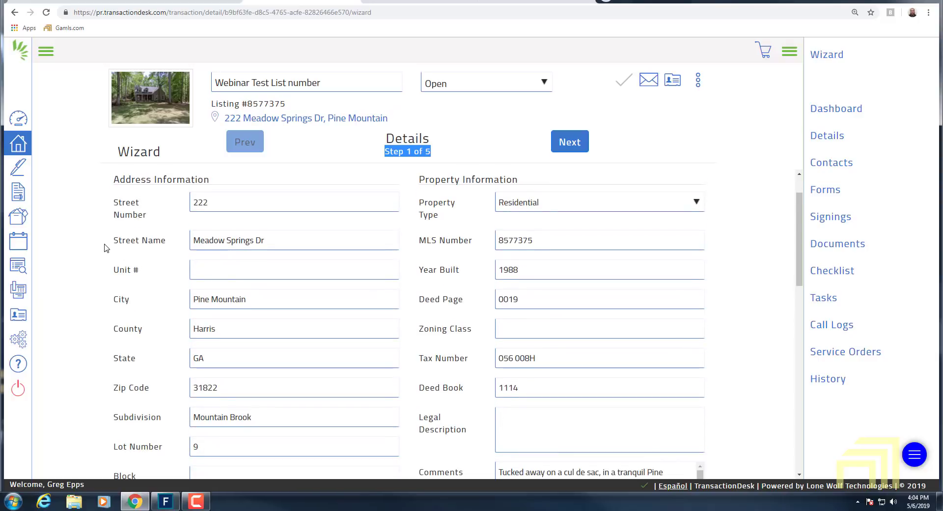
{"action": "scroll", "coordinate": [105, 248], "scroll_direction": "down", "scroll_amount": 4}
{"action": "scroll", "coordinate": [104, 248], "scroll_direction": "up", "scroll_amount": 6}
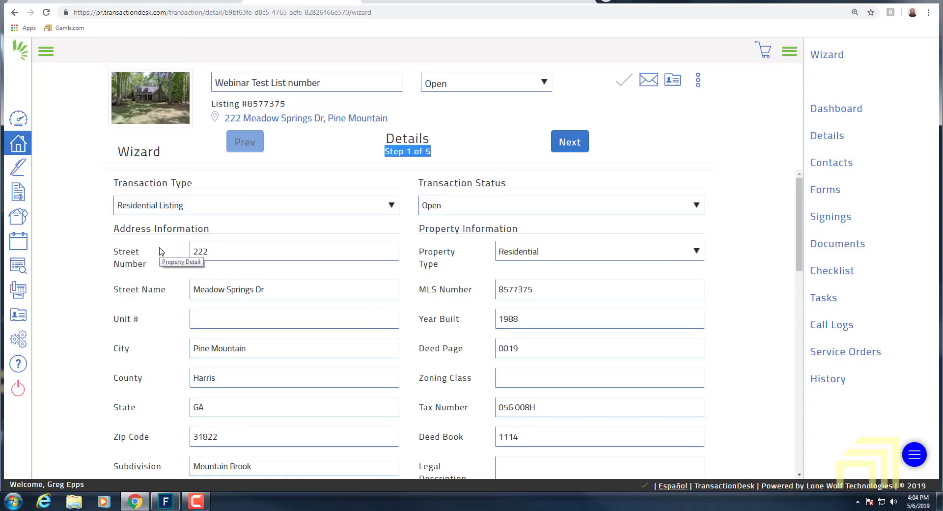
{"action": "scroll", "coordinate": [160, 255], "scroll_direction": "down", "scroll_amount": 4}
{"action": "scroll", "coordinate": [163, 246], "scroll_direction": "up", "scroll_amount": 2}
{"action": "scroll", "coordinate": [164, 245], "scroll_direction": "up", "scroll_amount": 2}
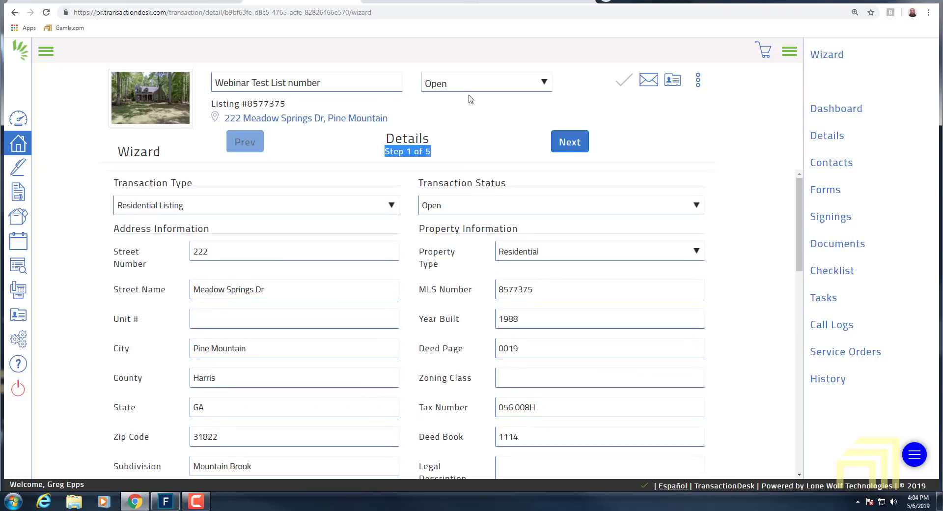
{"action": "left_click", "coordinate": [570, 142]}
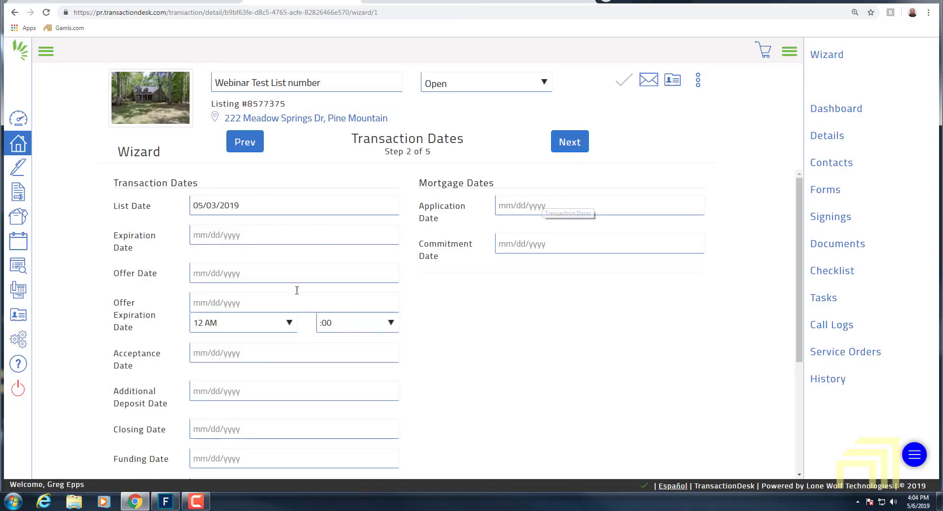
Check the Transaction Dates (List Date 05/03/2019) and continue to the Contacts step
{"action": "scroll", "coordinate": [280, 294], "scroll_direction": "down", "scroll_amount": 1}
{"action": "scroll", "coordinate": [280, 295], "scroll_direction": "down", "scroll_amount": 3}
{"action": "scroll", "coordinate": [280, 305], "scroll_direction": "up", "scroll_amount": 4}
{"action": "left_click", "coordinate": [566, 147]}
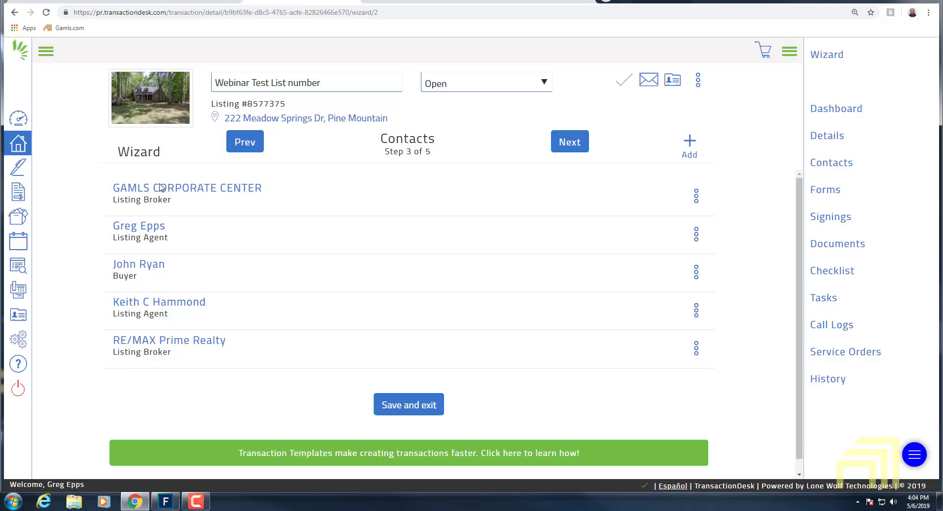
Delete the GAMLS Corporate Center broker and the top listing agent, then continue to Forms
{"action": "left_click", "coordinate": [696, 197]}
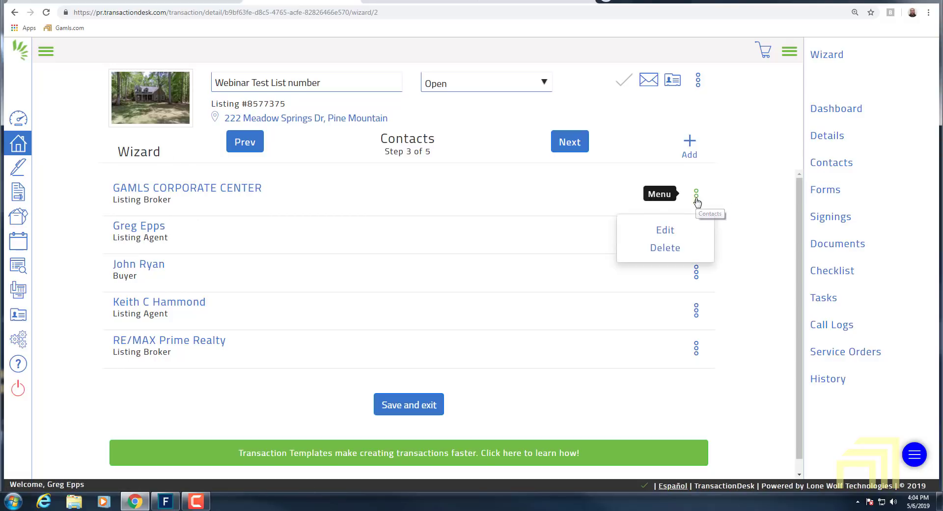
{"action": "left_click", "coordinate": [663, 250]}
{"action": "left_click", "coordinate": [634, 78]}
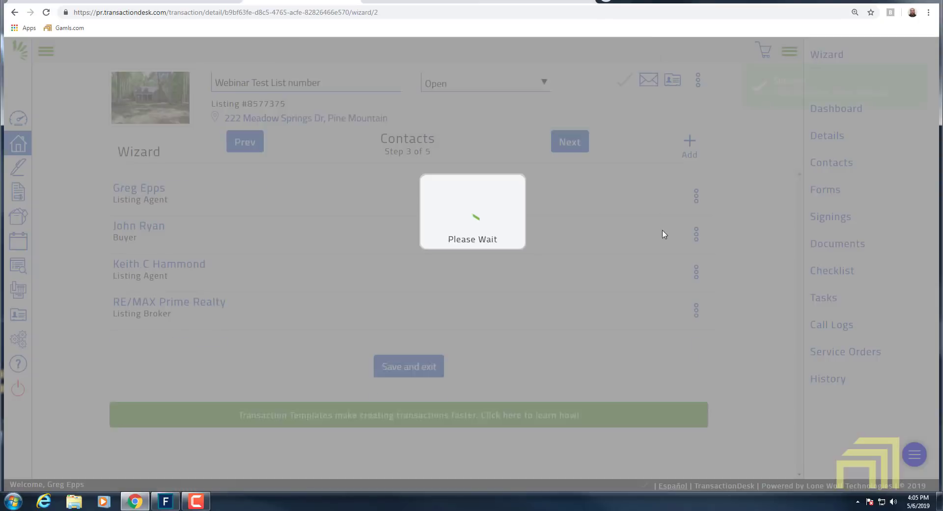
{"action": "left_click", "coordinate": [696, 195]}
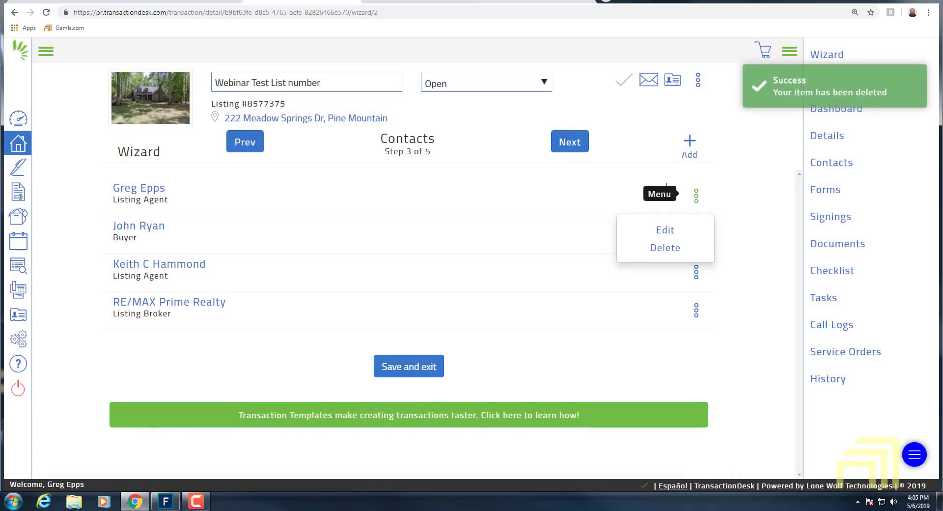
{"action": "left_click", "coordinate": [660, 248]}
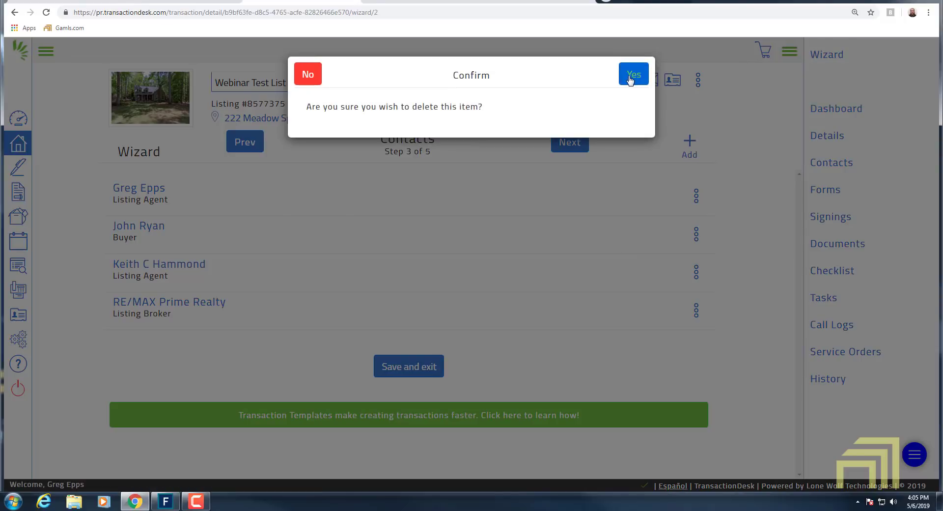
{"action": "left_click", "coordinate": [628, 78]}
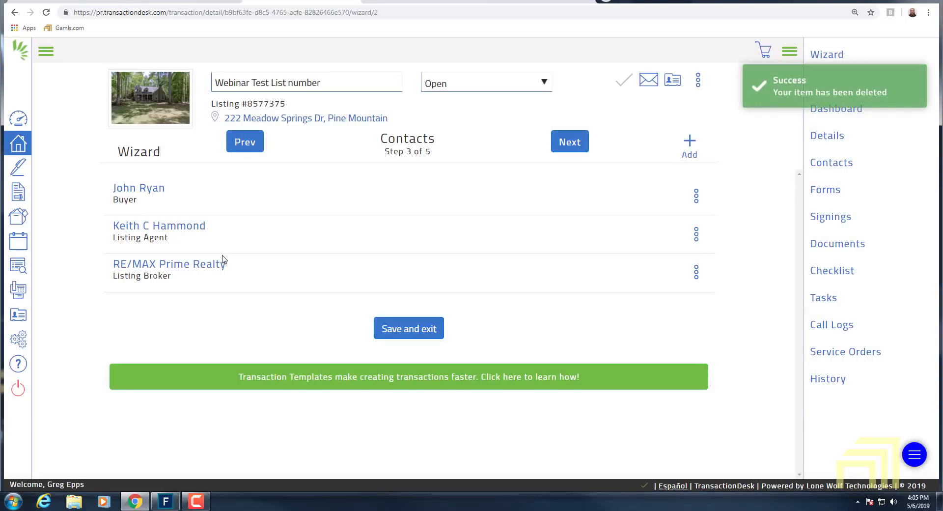
{"action": "left_click", "coordinate": [582, 143]}
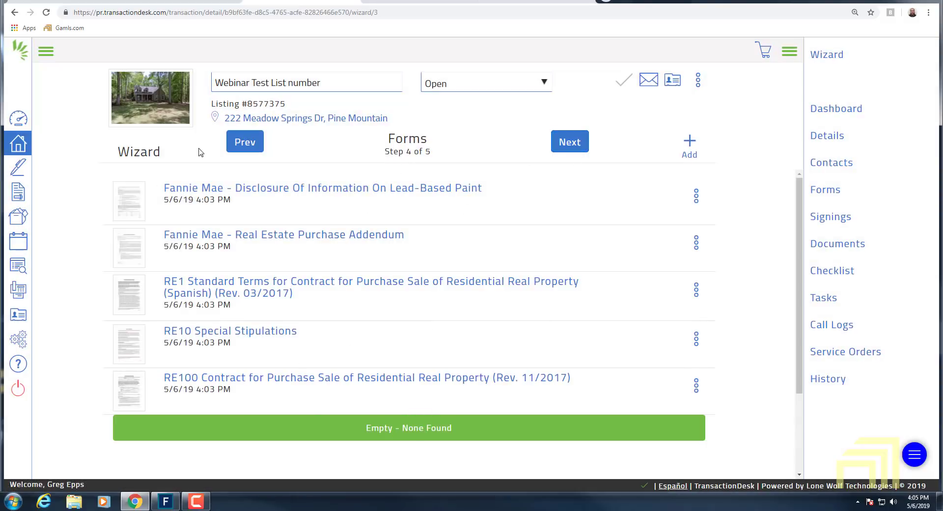
Advance from the Forms step to the final Documents step
{"action": "left_click", "coordinate": [580, 154]}
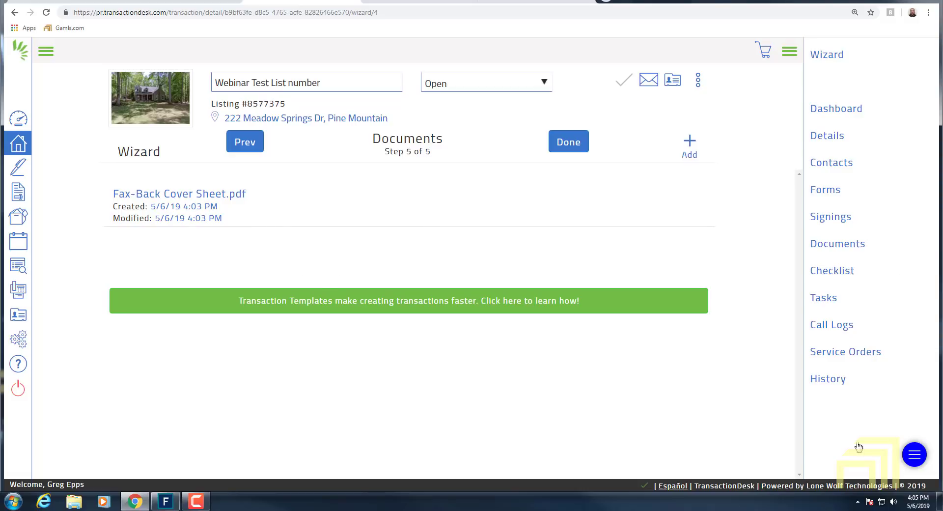
Open a new transaction form and browse the template list without choosing a template
{"action": "mouse_move", "coordinate": [914, 454]}
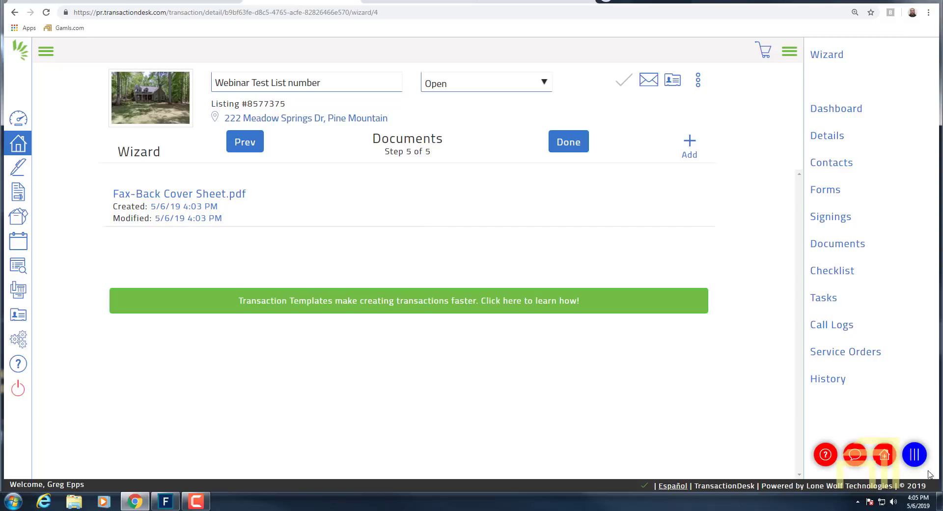
{"action": "left_click", "coordinate": [884, 454]}
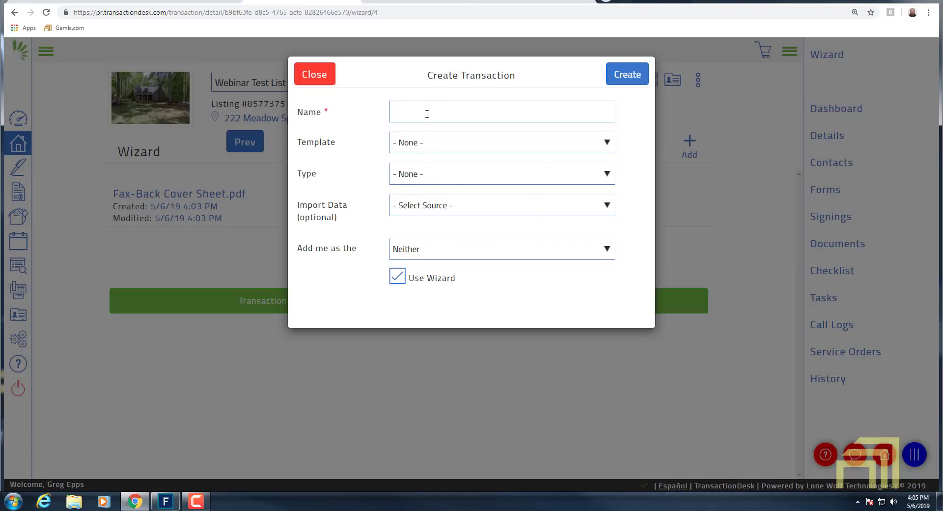
{"action": "left_click", "coordinate": [427, 114]}
{"action": "left_click", "coordinate": [329, 187]}
{"action": "left_click", "coordinate": [431, 148]}
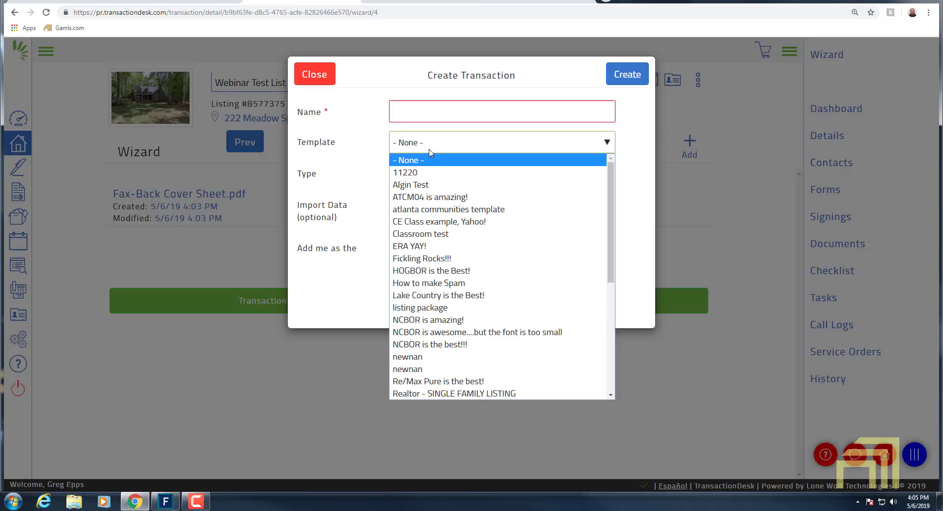
{"action": "left_click", "coordinate": [430, 153]}
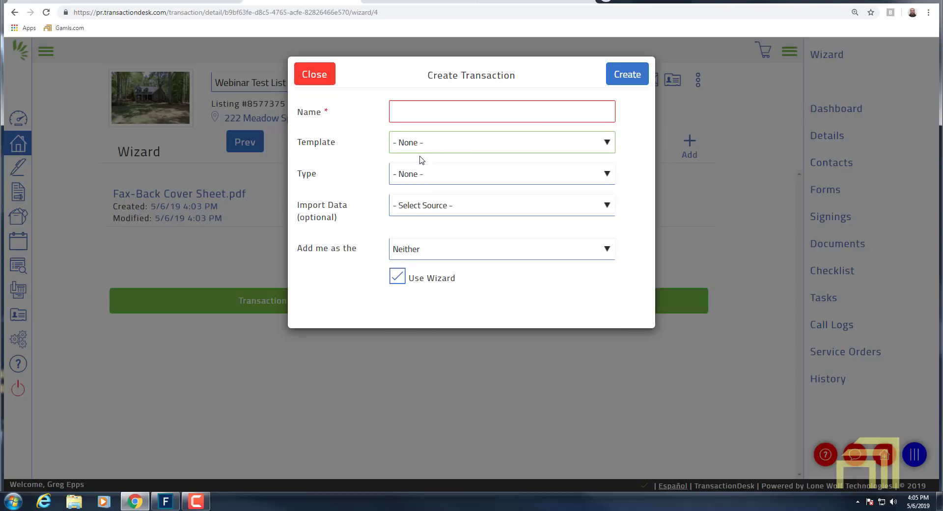
Fill in Georgia MLS import for listing 8577375, ending on Single Family Detached property type
{"action": "left_click", "coordinate": [423, 206]}
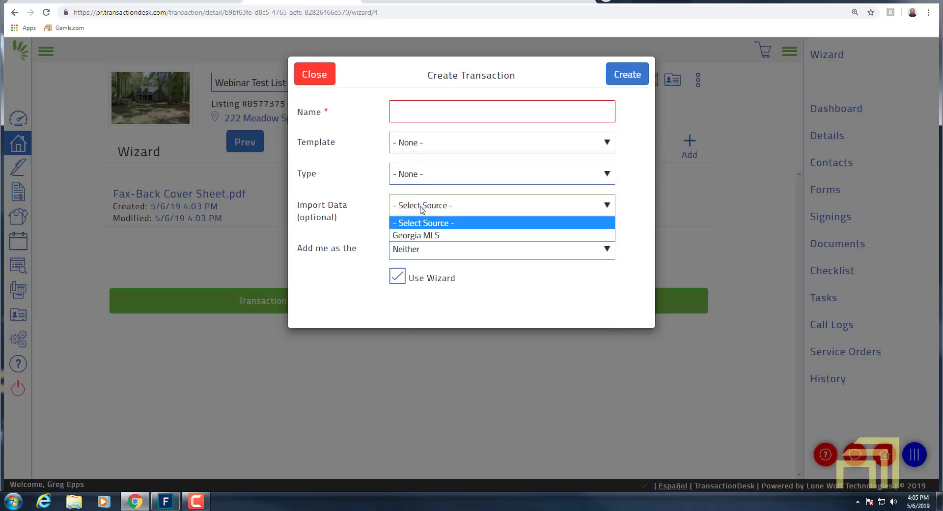
{"action": "left_click", "coordinate": [419, 237]}
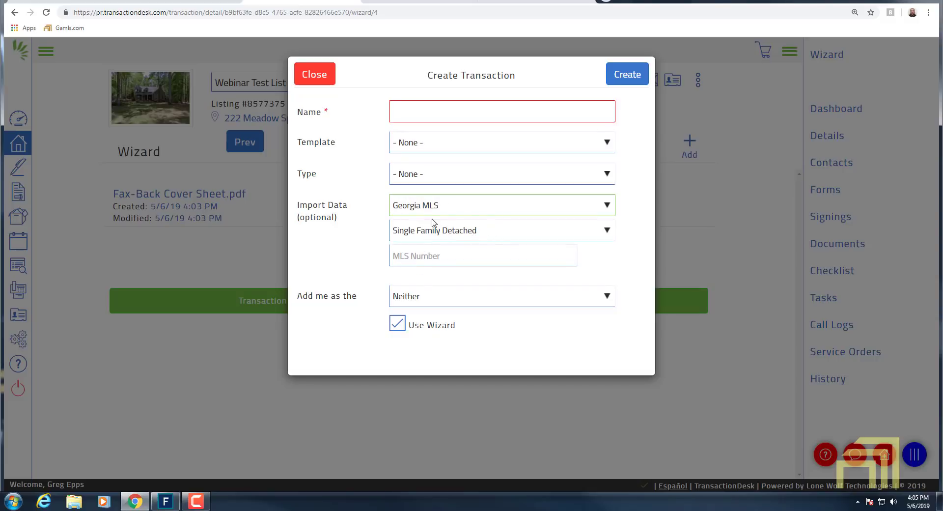
{"action": "left_click", "coordinate": [420, 257]}
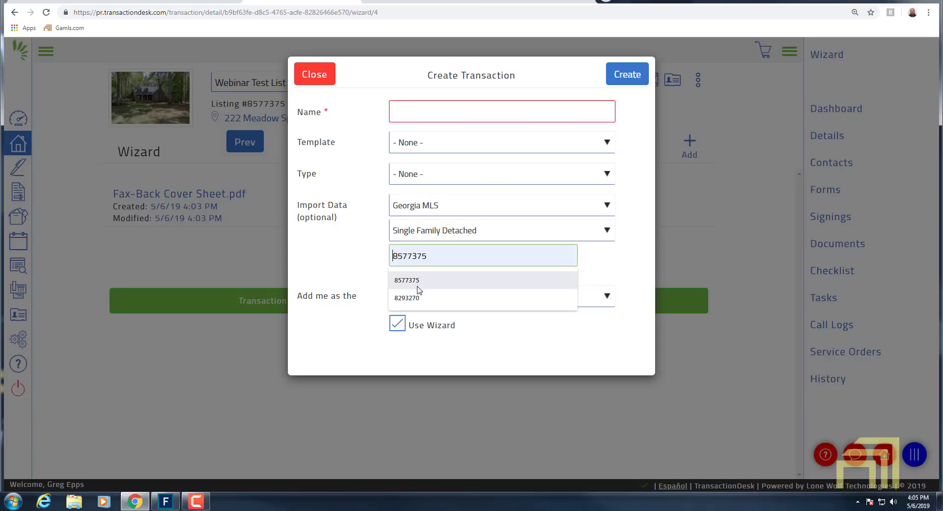
{"action": "left_click", "coordinate": [419, 286]}
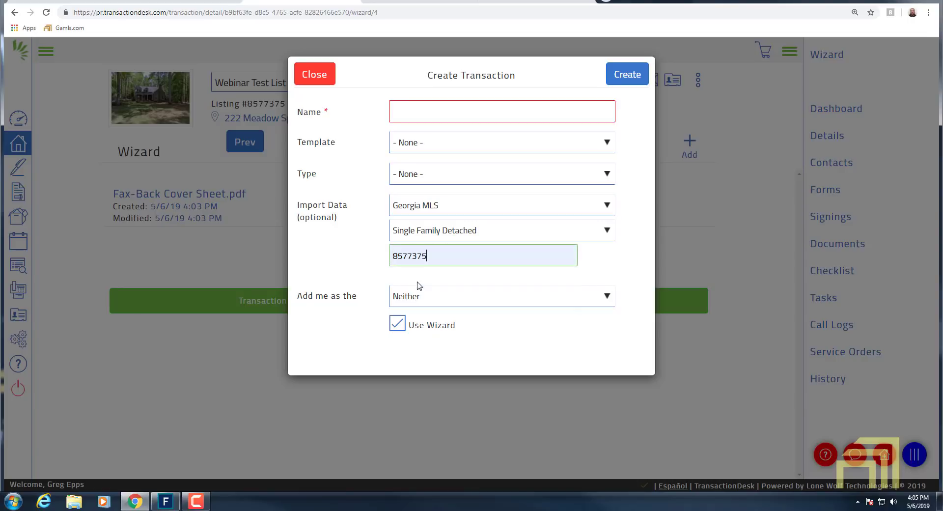
{"action": "left_click", "coordinate": [458, 235]}
{"action": "left_click", "coordinate": [441, 264]}
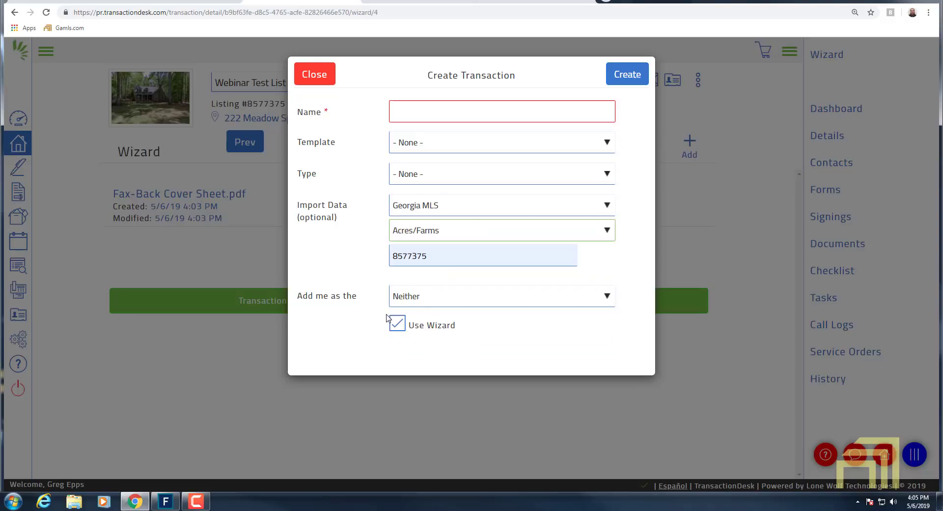
{"action": "left_click", "coordinate": [417, 237]}
{"action": "left_click", "coordinate": [423, 351]}
{"action": "left_click_drag", "start_coordinate": [434, 255], "coordinate": [376, 259]}
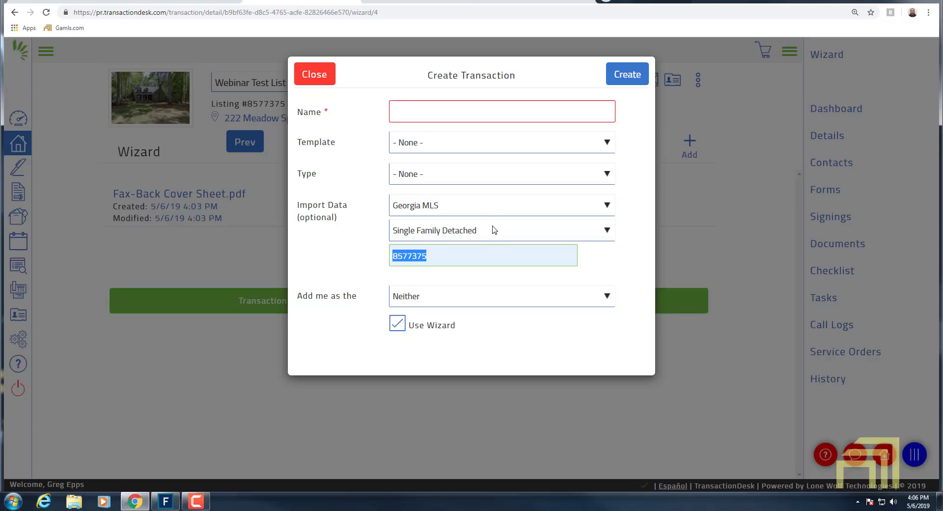
Discard the form, return to the Agent Dashboard, and switch to the Paragon MLS tab
{"action": "left_click", "coordinate": [311, 81]}
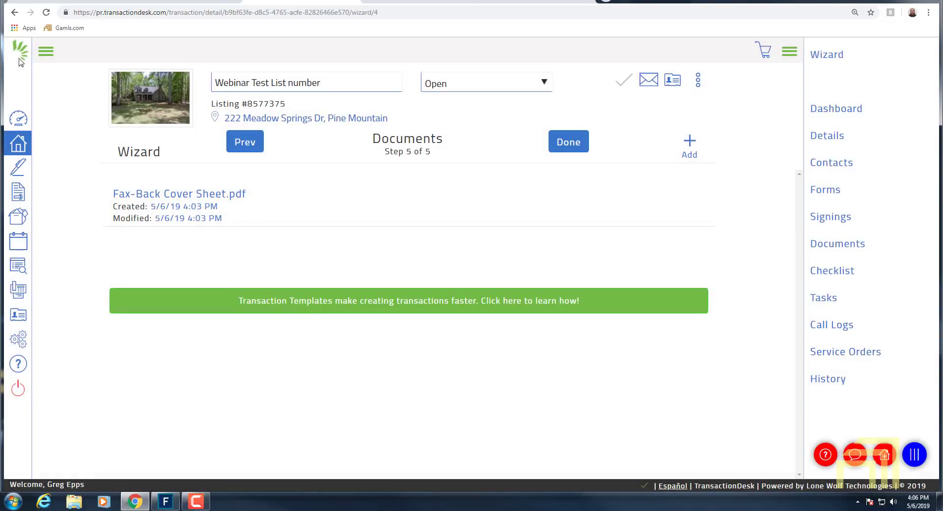
{"action": "left_click", "coordinate": [46, 52]}
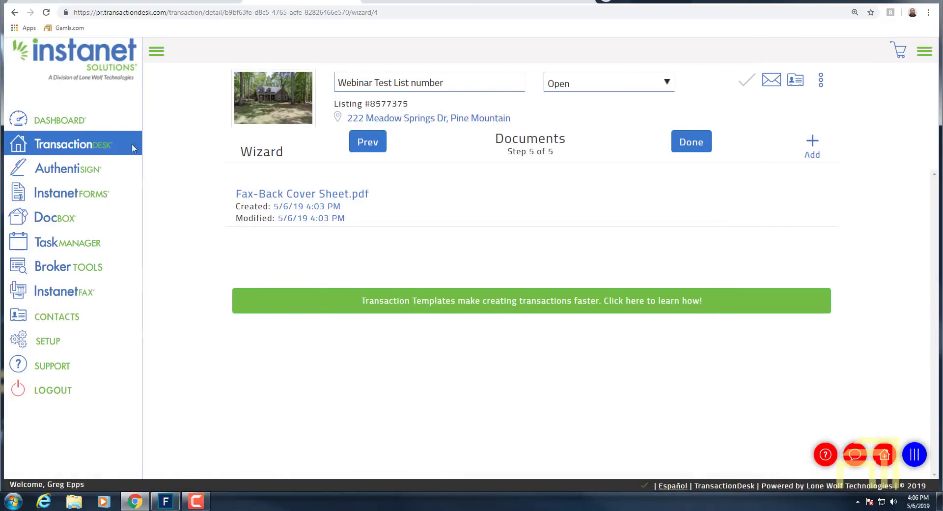
{"action": "left_click", "coordinate": [69, 122]}
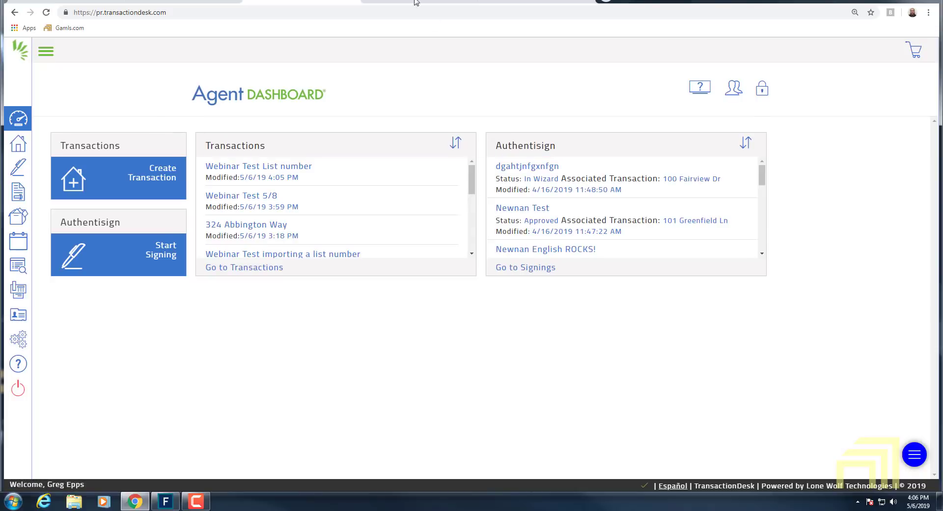
{"action": "left_click", "coordinate": [414, 3]}
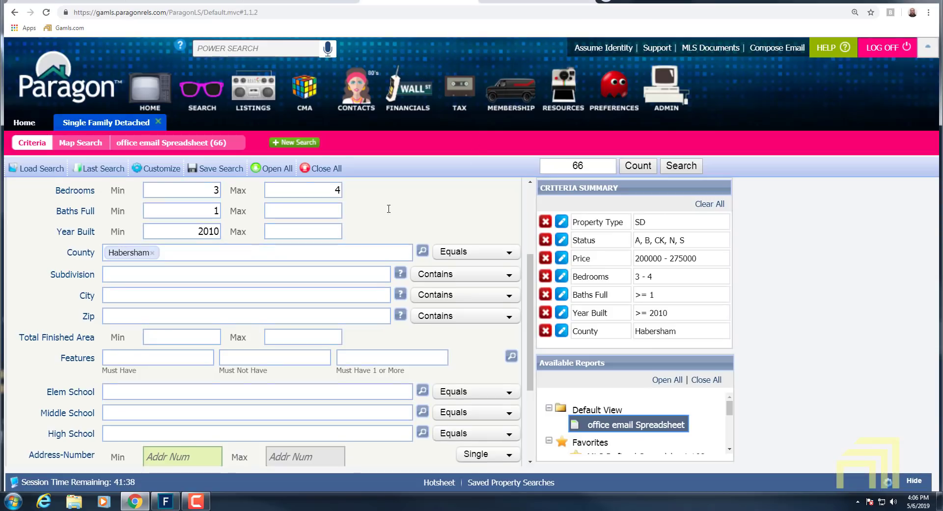
Run the Single Family Detached search and show the 66 results in office email Spreadsheet view
{"action": "scroll", "coordinate": [389, 209], "scroll_direction": "up", "scroll_amount": 3}
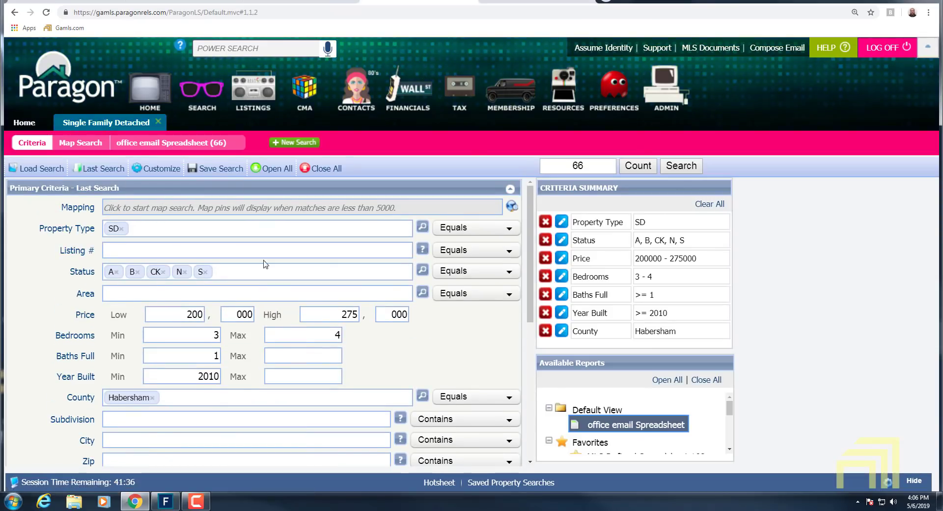
{"action": "scroll", "coordinate": [272, 207], "scroll_direction": "down", "scroll_amount": 5}
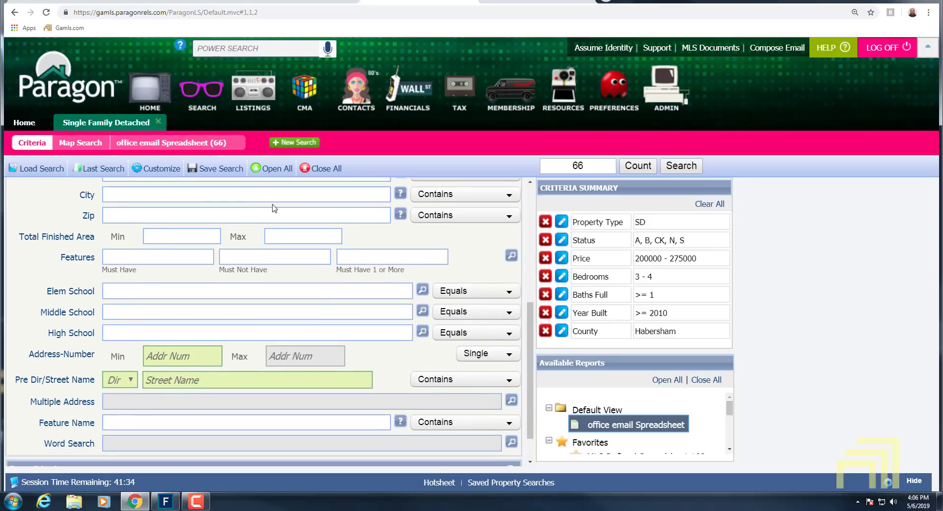
{"action": "scroll", "coordinate": [270, 222], "scroll_direction": "up", "scroll_amount": 5}
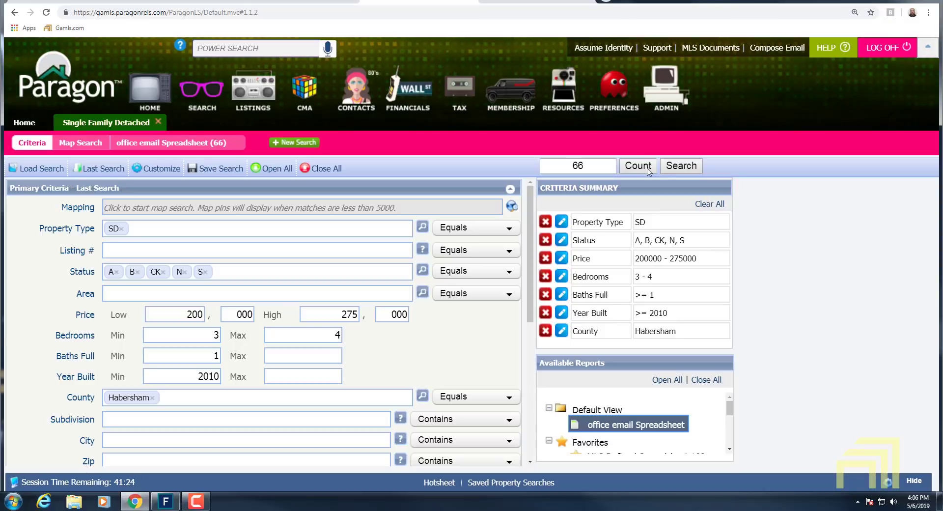
{"action": "left_click", "coordinate": [681, 166]}
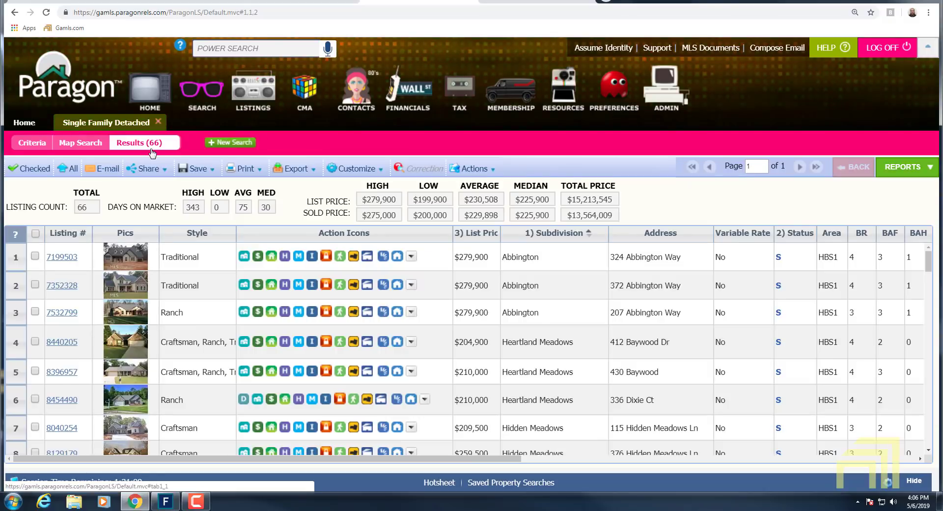
{"action": "left_click", "coordinate": [199, 218]}
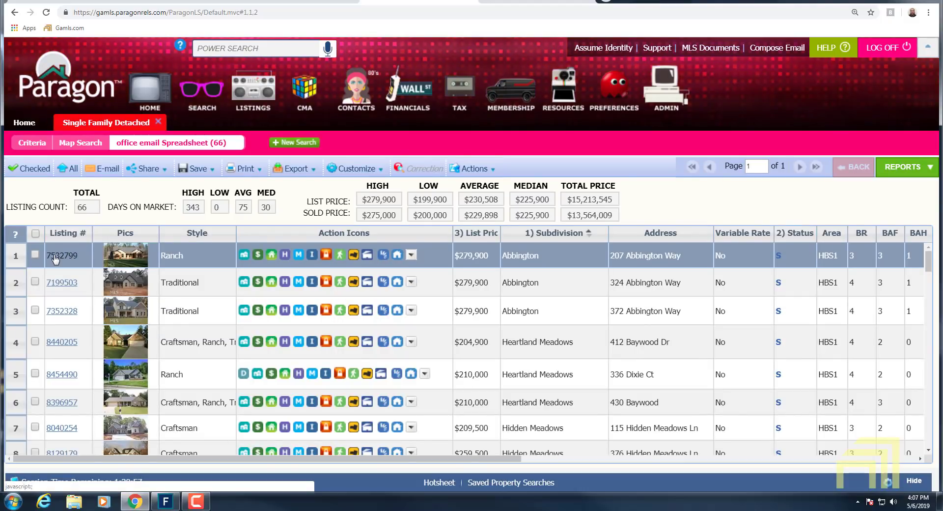
{"action": "scroll", "coordinate": [62, 276], "scroll_direction": "down", "scroll_amount": 2}
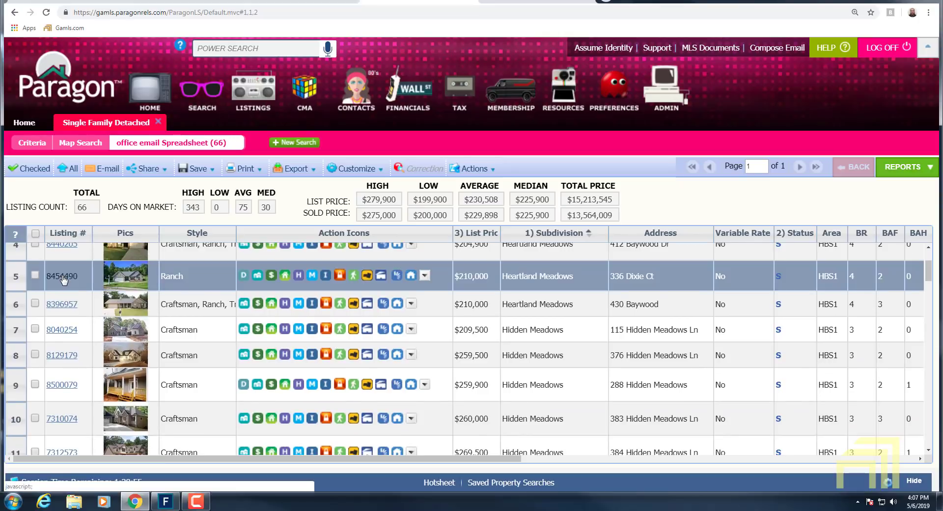
{"action": "scroll", "coordinate": [62, 276], "scroll_direction": "down", "scroll_amount": 3}
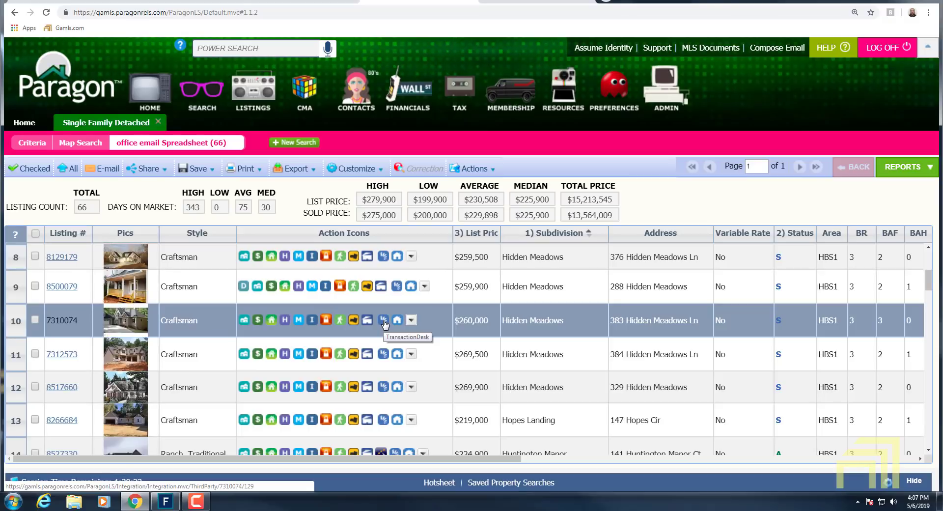
Create a transaction for listing 7310074 from the Webinar Test Template, with role set to Neither
{"action": "left_click", "coordinate": [384, 322]}
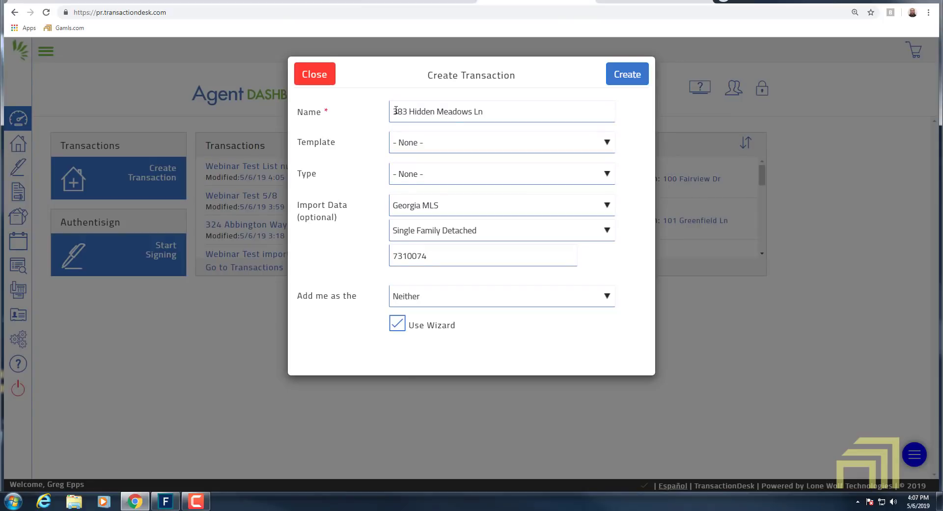
{"action": "left_click", "coordinate": [479, 147]}
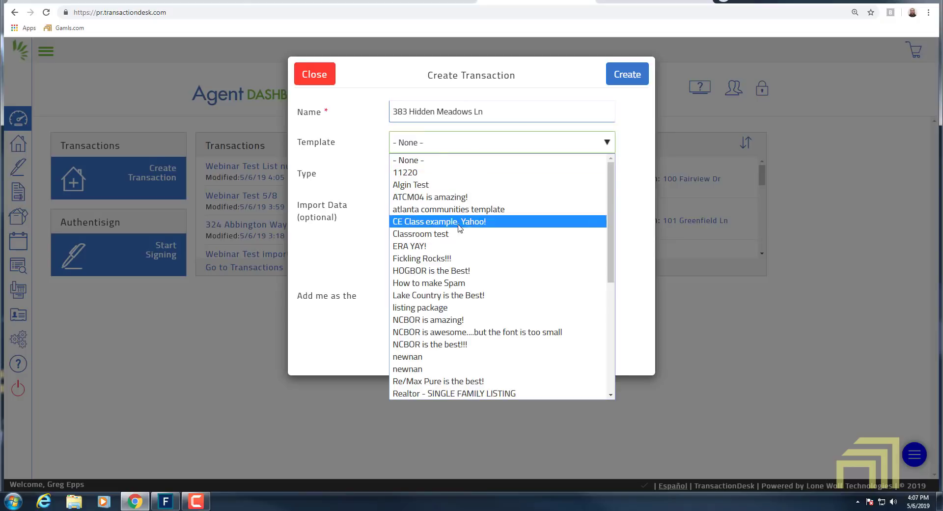
{"action": "scroll", "coordinate": [474, 236], "scroll_direction": "down", "scroll_amount": 5}
{"action": "left_click", "coordinate": [427, 369]}
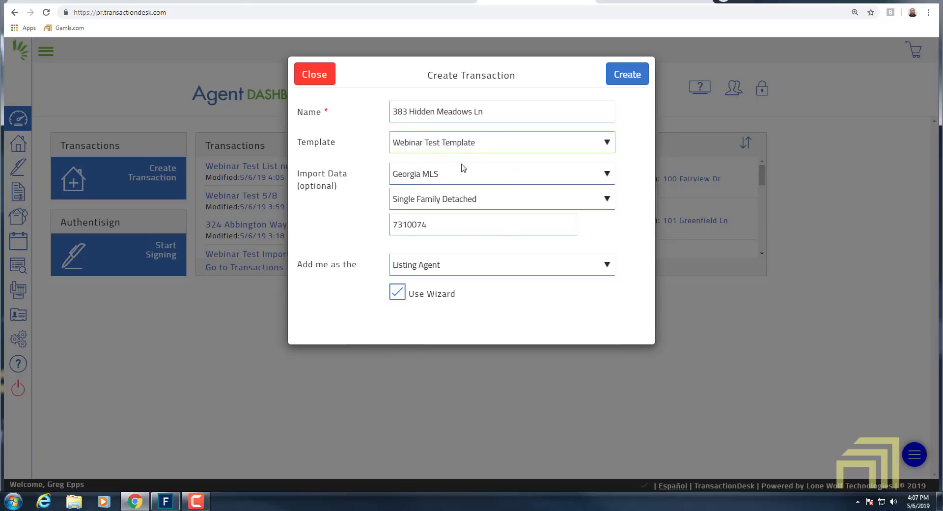
{"action": "left_click", "coordinate": [509, 272]}
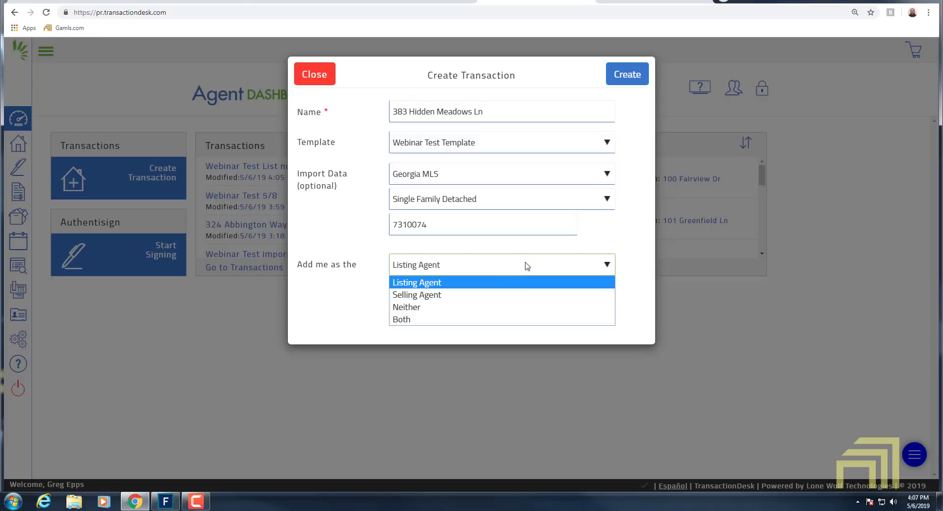
{"action": "left_click", "coordinate": [502, 308]}
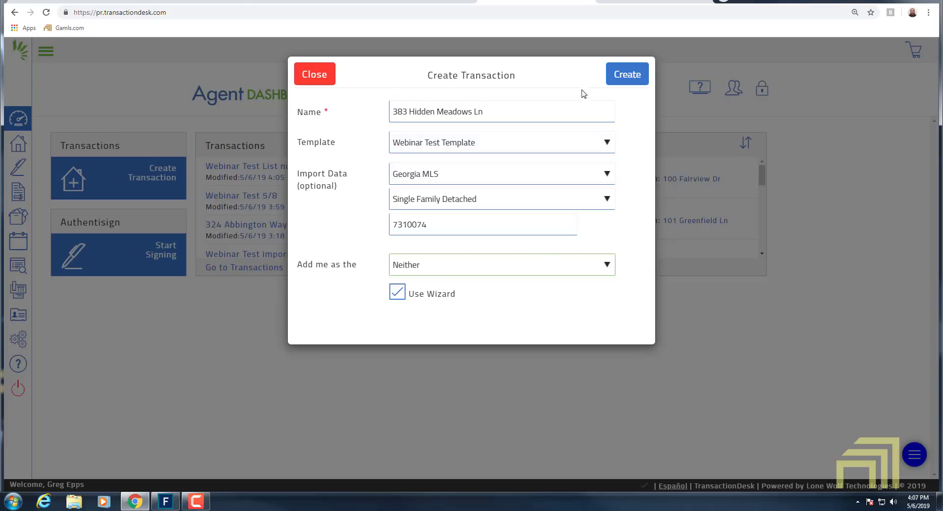
{"action": "left_click", "coordinate": [631, 76]}
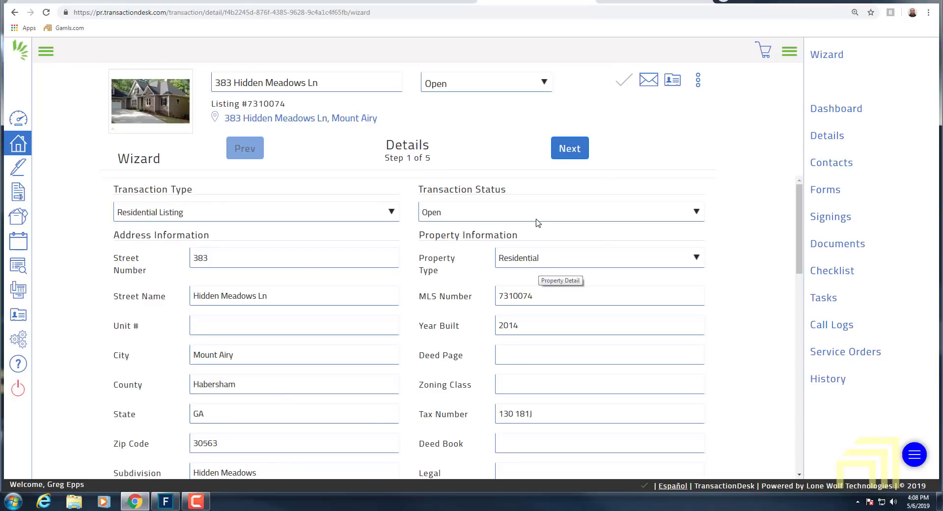
Advance the wizard through Dates, Contacts and Forms to Documents, then begin another new transaction
{"action": "left_click", "coordinate": [565, 155]}
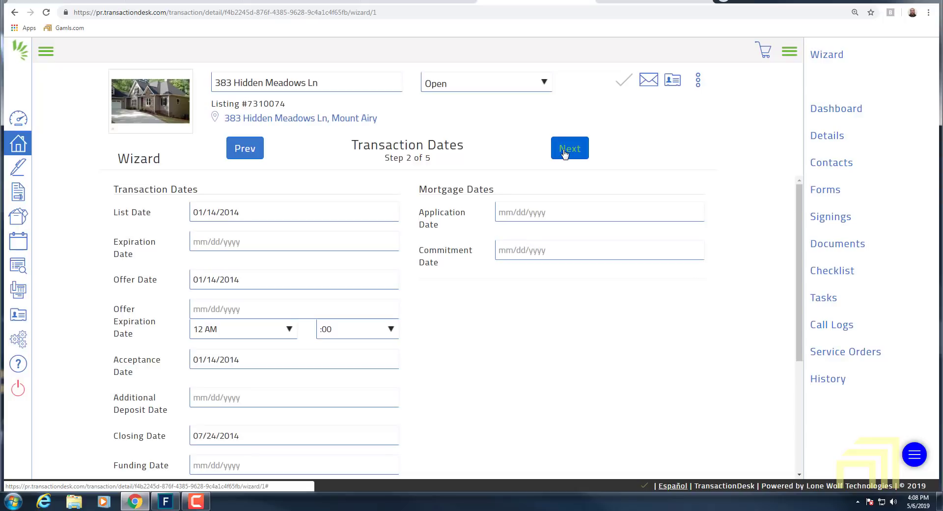
{"action": "left_click", "coordinate": [565, 154]}
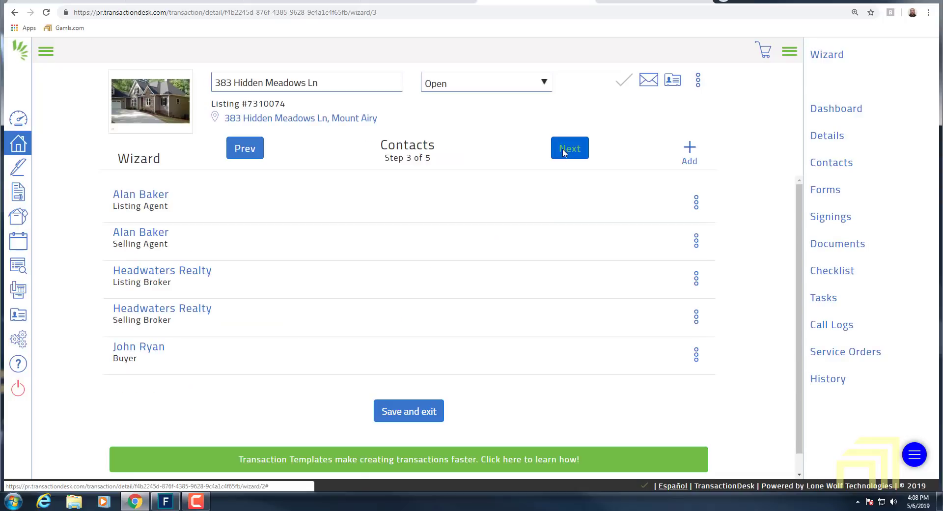
{"action": "left_click", "coordinate": [564, 154]}
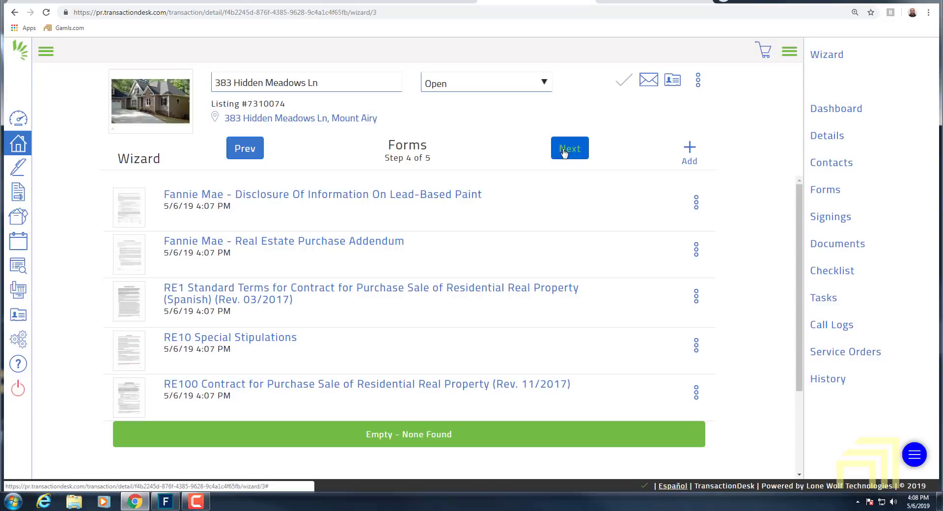
{"action": "left_click", "coordinate": [565, 151]}
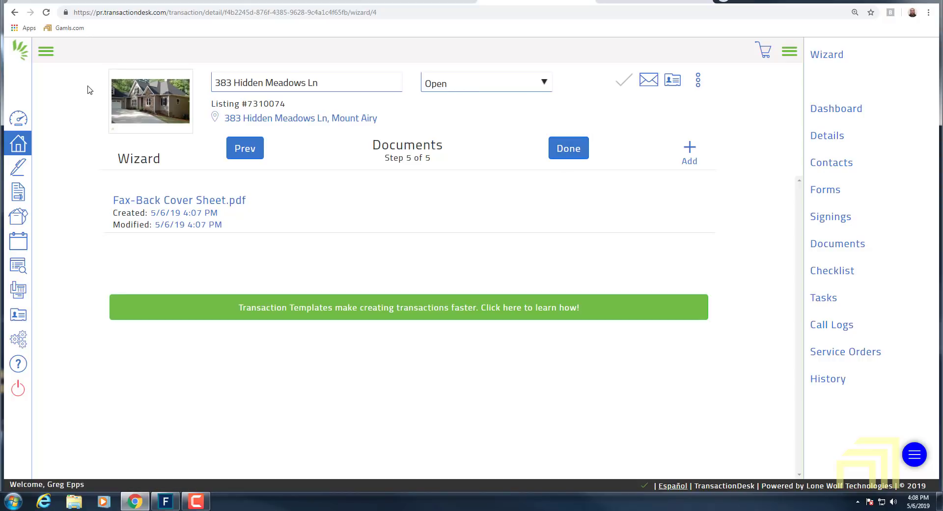
{"action": "left_click", "coordinate": [910, 459]}
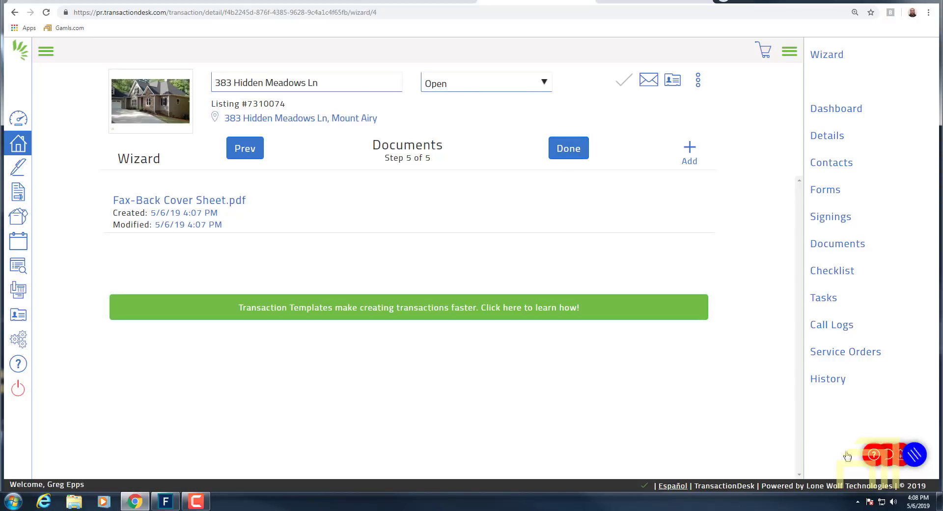
{"action": "left_click", "coordinate": [885, 455]}
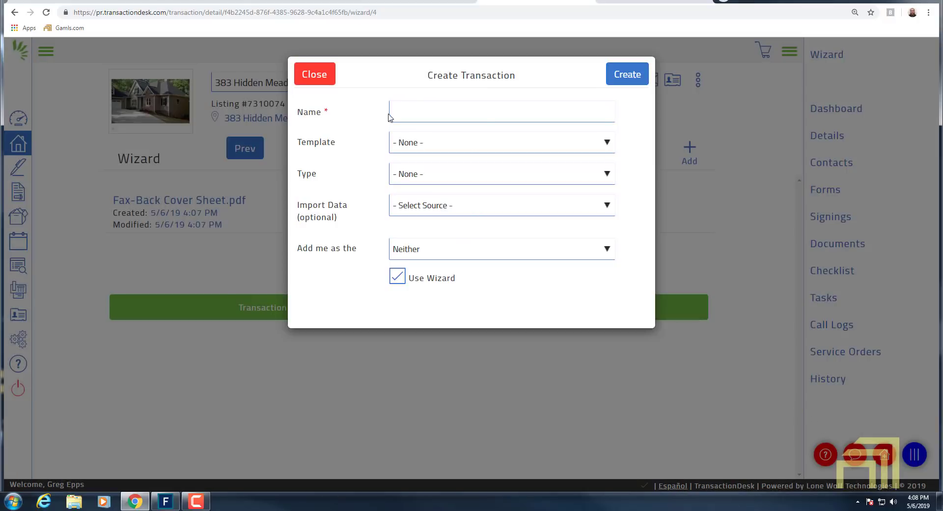
{"action": "left_click", "coordinate": [396, 112]}
{"action": "left_click", "coordinate": [607, 142]}
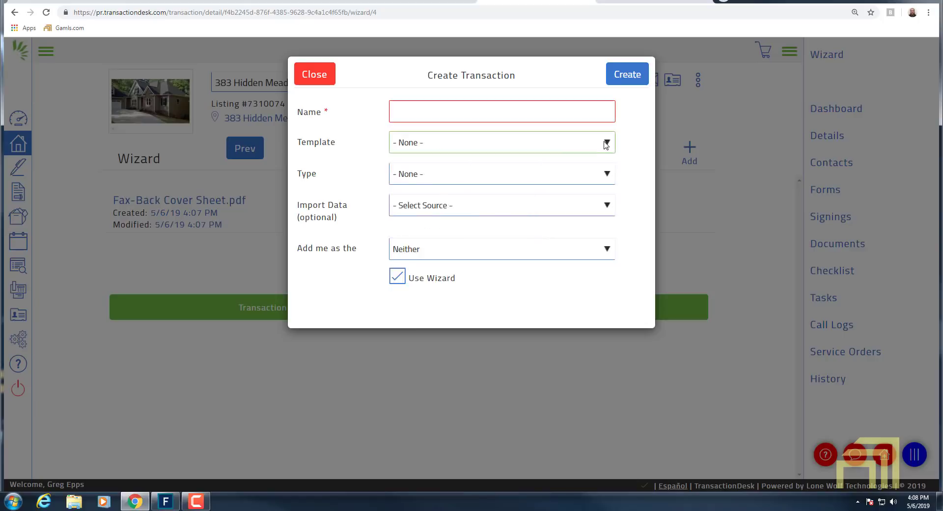
{"action": "left_click", "coordinate": [613, 147]}
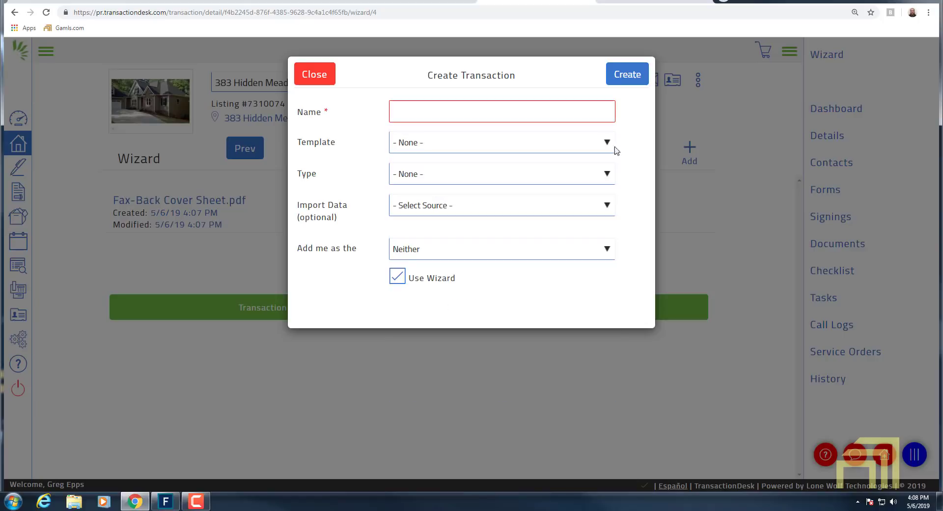
{"action": "left_click", "coordinate": [423, 176]}
{"action": "left_click", "coordinate": [379, 197]}
{"action": "left_click", "coordinate": [310, 79]}
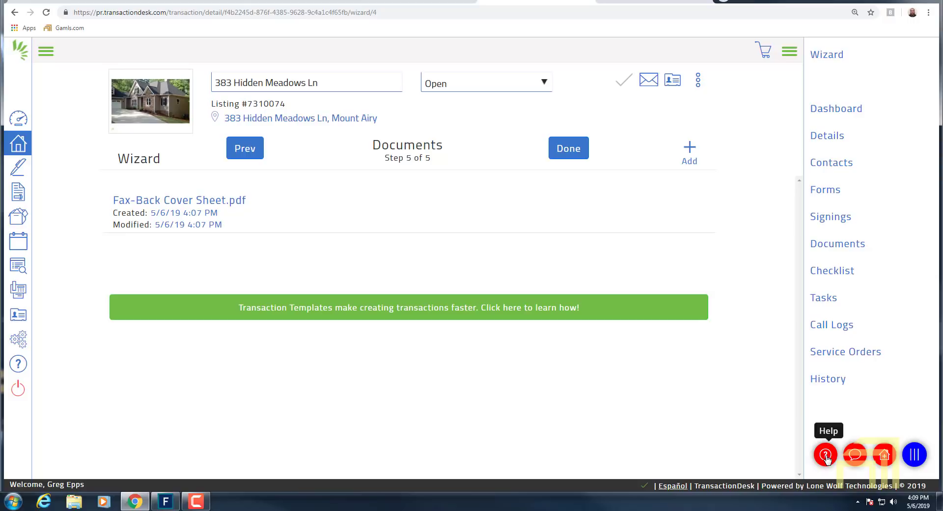
Bring up the Support page listing phone, e-mail, training, guides and help video links
{"action": "left_click", "coordinate": [15, 366]}
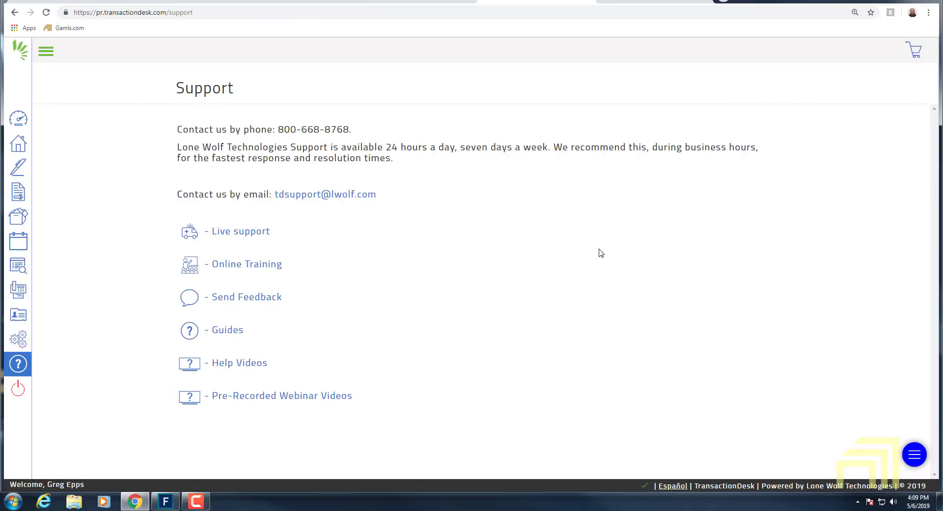
Open Online Training, Guides, Help Videos and Pre-Recorded Webinar Videos each in a new tab
{"action": "left_click", "coordinate": [253, 267]}
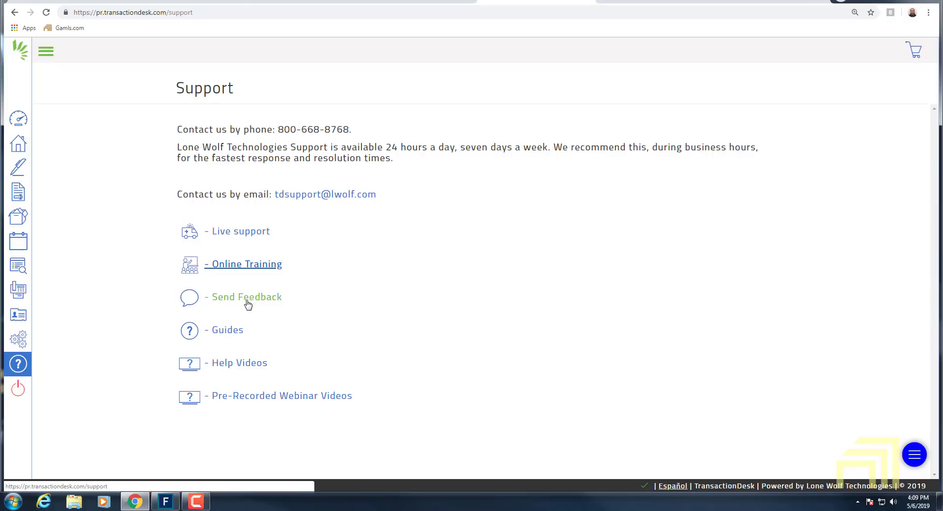
{"action": "left_click", "coordinate": [231, 330]}
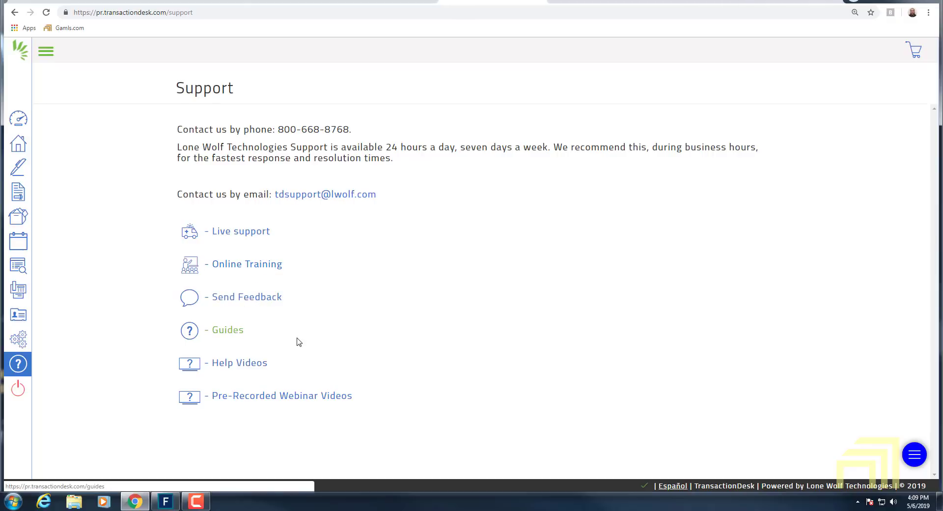
{"action": "left_click", "coordinate": [255, 366]}
{"action": "left_click", "coordinate": [326, 399]}
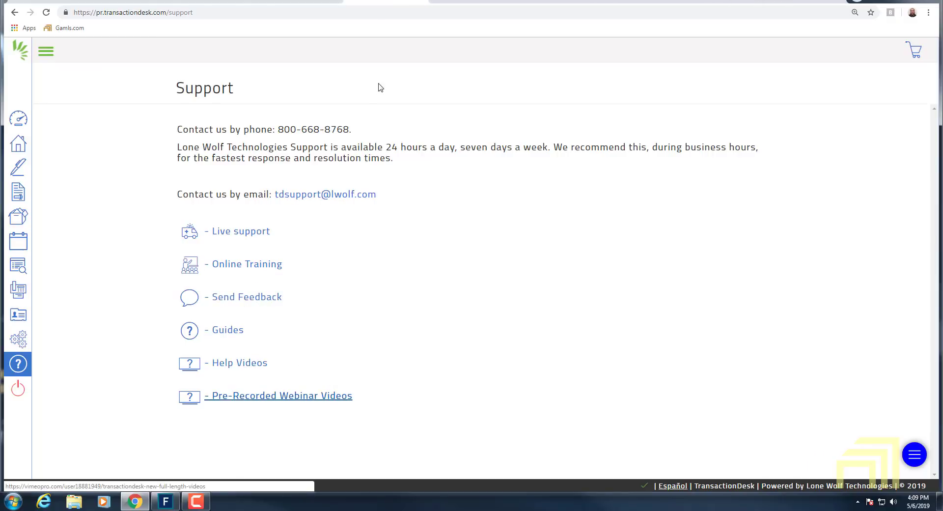
Browse the upcoming TransactionDesk trainings catalog, then move to the Guides page
{"action": "key", "text": "ctrl+Tab"}
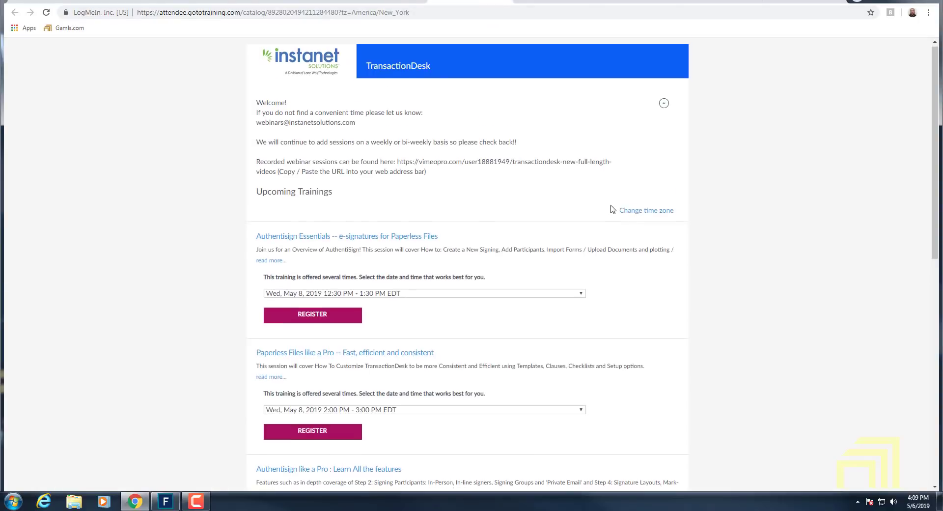
{"action": "scroll", "coordinate": [612, 204], "scroll_direction": "down", "scroll_amount": 6}
{"action": "scroll", "coordinate": [572, 84], "scroll_direction": "up", "scroll_amount": 6}
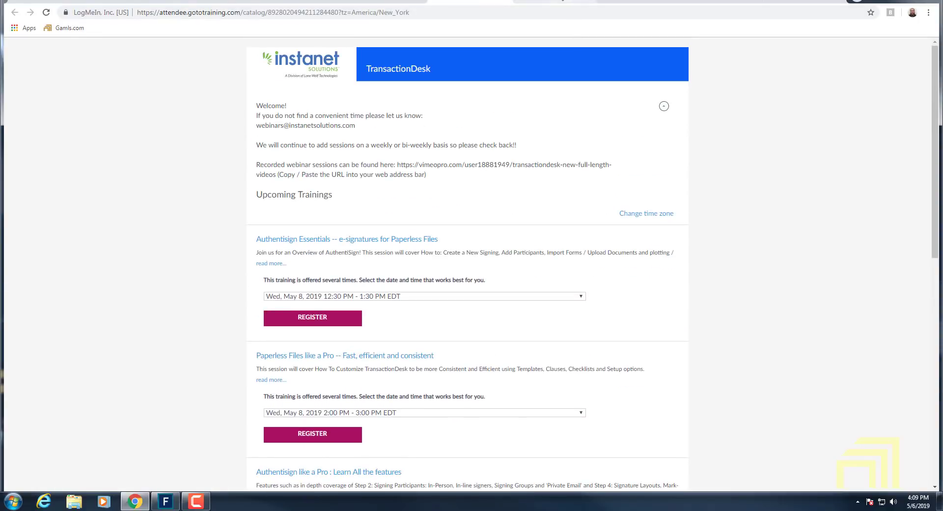
{"action": "left_click", "coordinate": [555, 2]}
Browse the guide categories and expand Working With Transactions
{"action": "scroll", "coordinate": [498, 163], "scroll_direction": "down", "scroll_amount": 1}
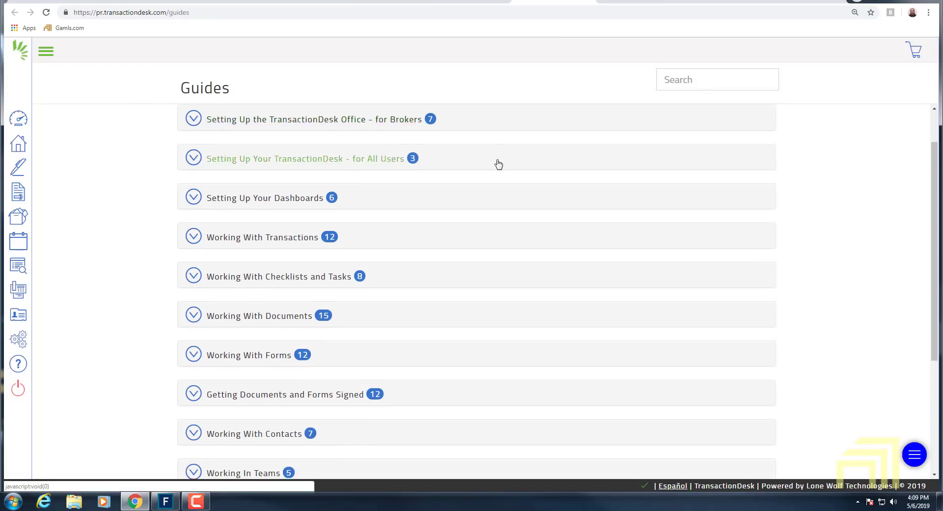
{"action": "scroll", "coordinate": [499, 164], "scroll_direction": "down", "scroll_amount": 4}
{"action": "scroll", "coordinate": [498, 163], "scroll_direction": "up", "scroll_amount": 5}
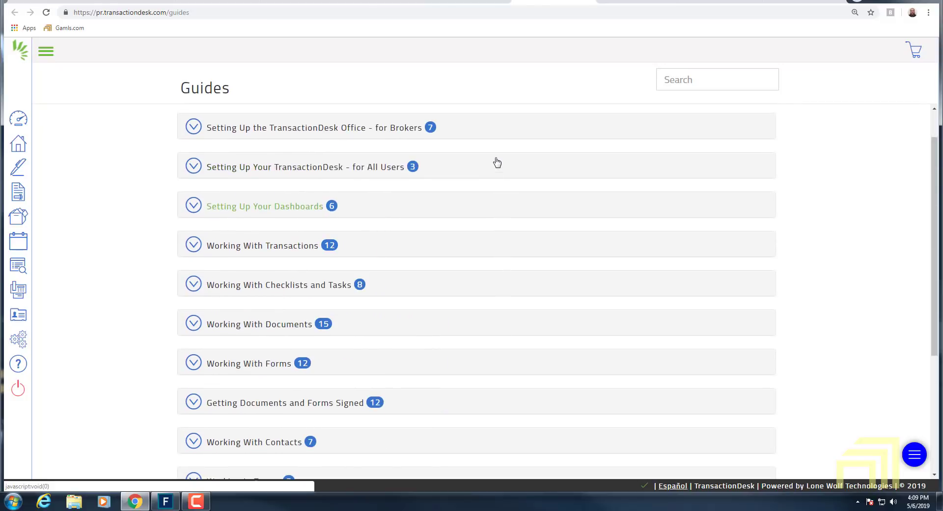
{"action": "scroll", "coordinate": [498, 163], "scroll_direction": "up", "scroll_amount": 1}
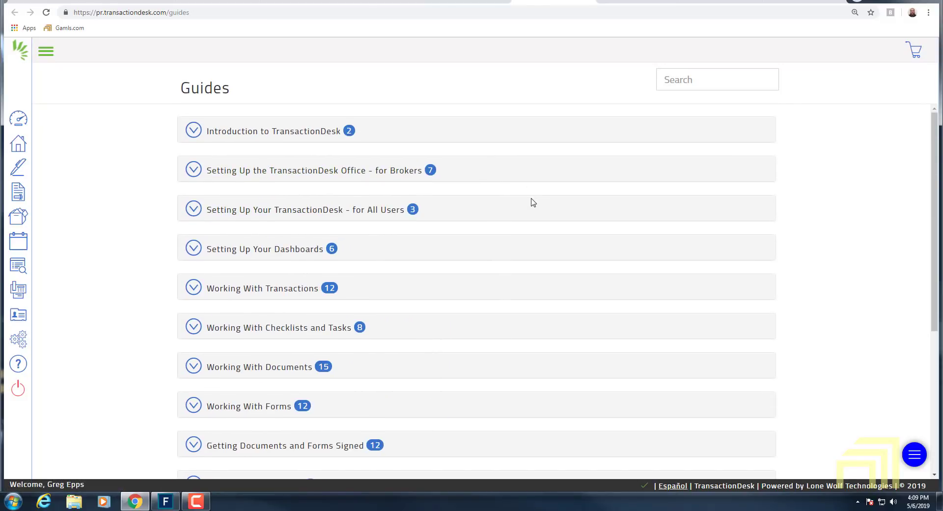
{"action": "scroll", "coordinate": [533, 203], "scroll_direction": "down", "scroll_amount": 5}
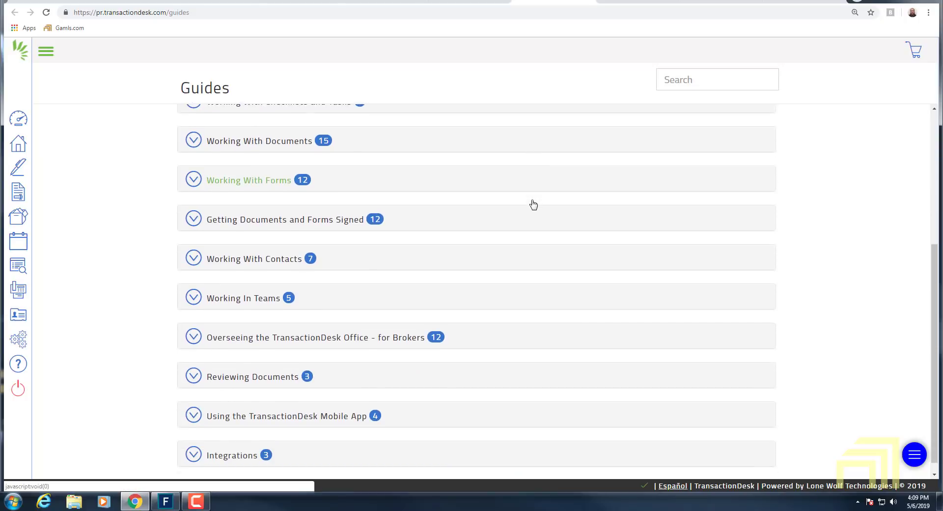
{"action": "scroll", "coordinate": [533, 203], "scroll_direction": "down", "scroll_amount": 1}
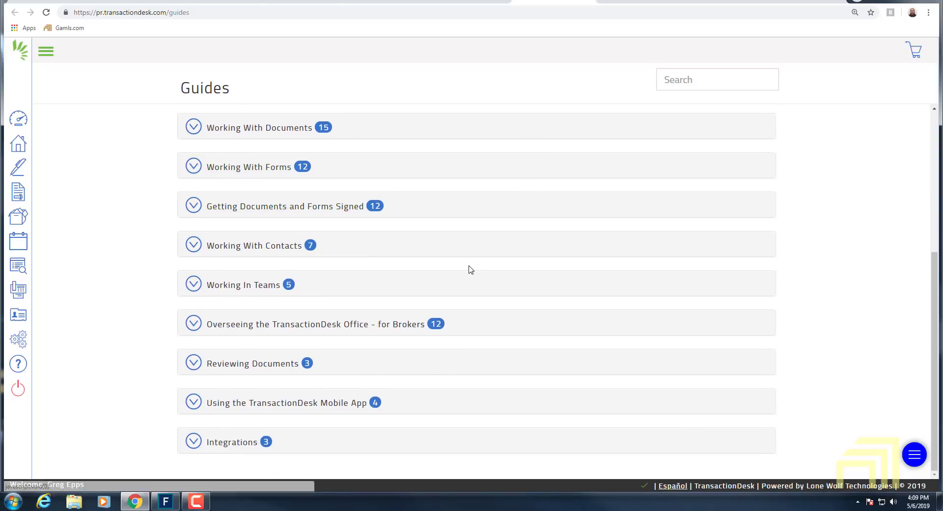
{"action": "scroll", "coordinate": [434, 360], "scroll_direction": "up", "scroll_amount": 5}
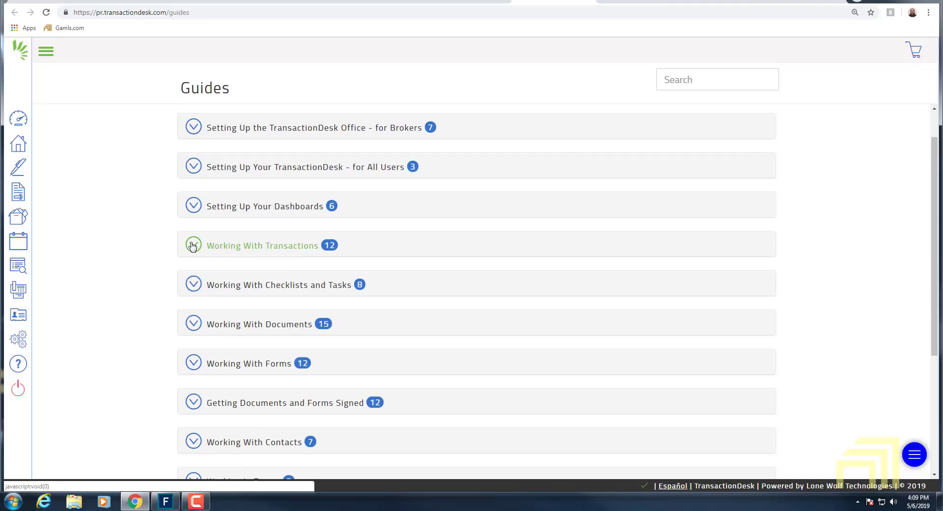
{"action": "left_click", "coordinate": [192, 245]}
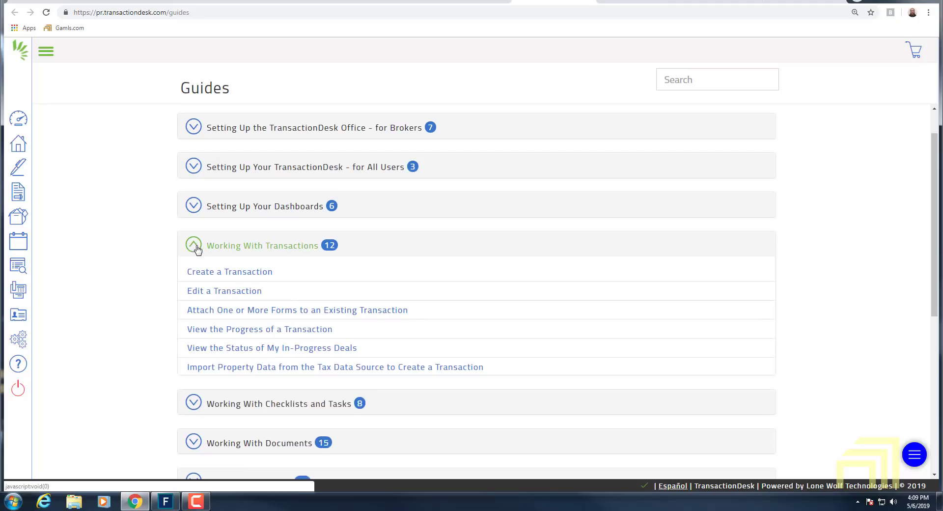
Download and read the Create a Transaction guide PDF, then close it
{"action": "left_click", "coordinate": [224, 273]}
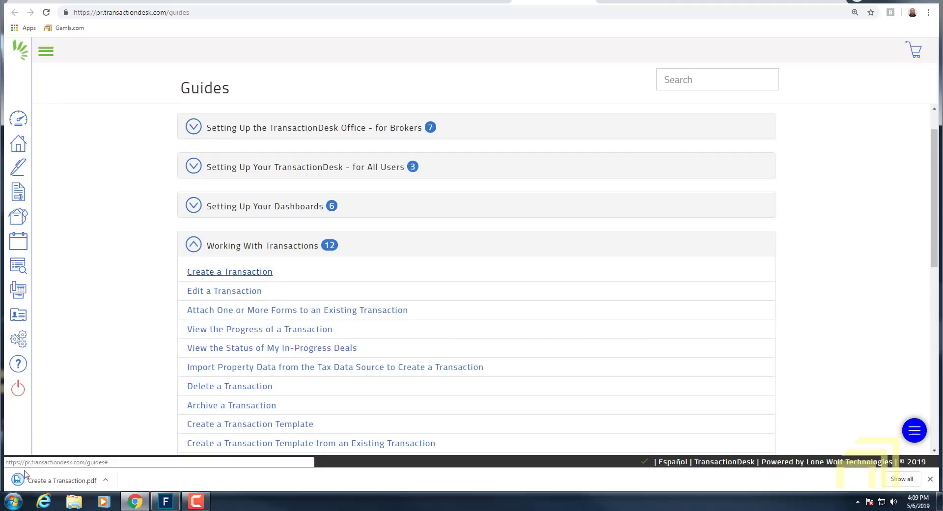
{"action": "left_click", "coordinate": [54, 480]}
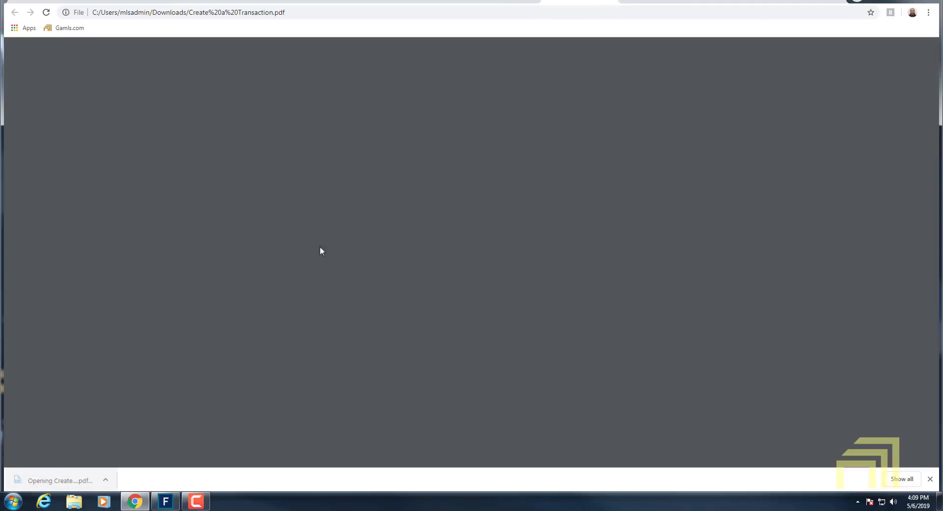
{"action": "scroll", "coordinate": [334, 226], "scroll_direction": "down", "scroll_amount": 5}
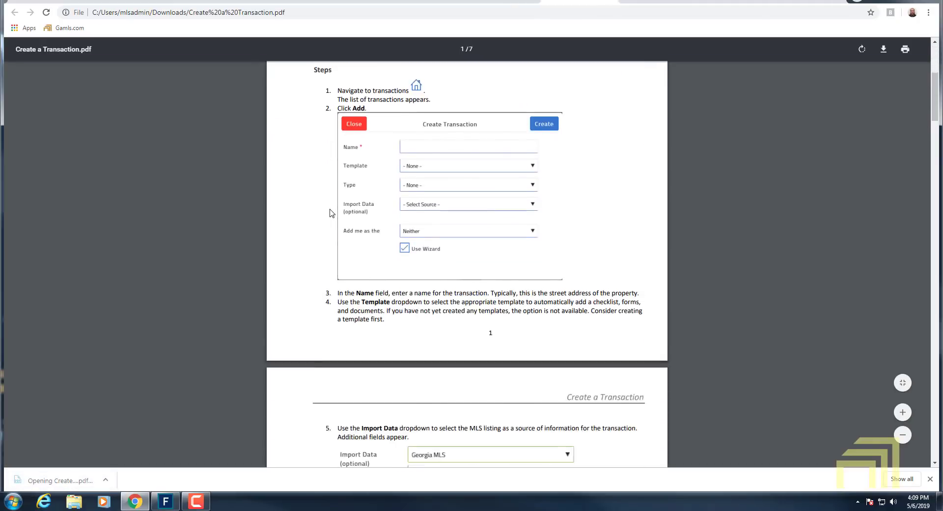
{"action": "scroll", "coordinate": [330, 212], "scroll_direction": "down", "scroll_amount": 5}
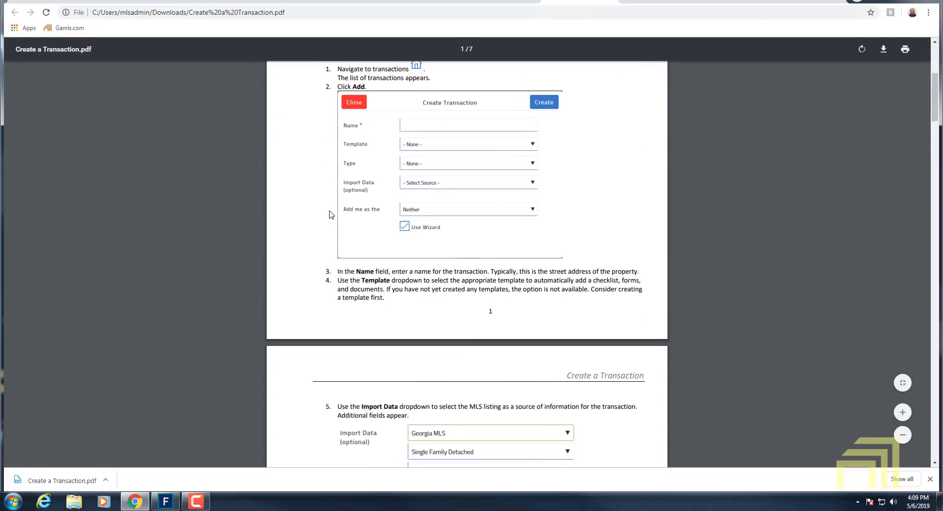
{"action": "left_click", "coordinate": [609, 1]}
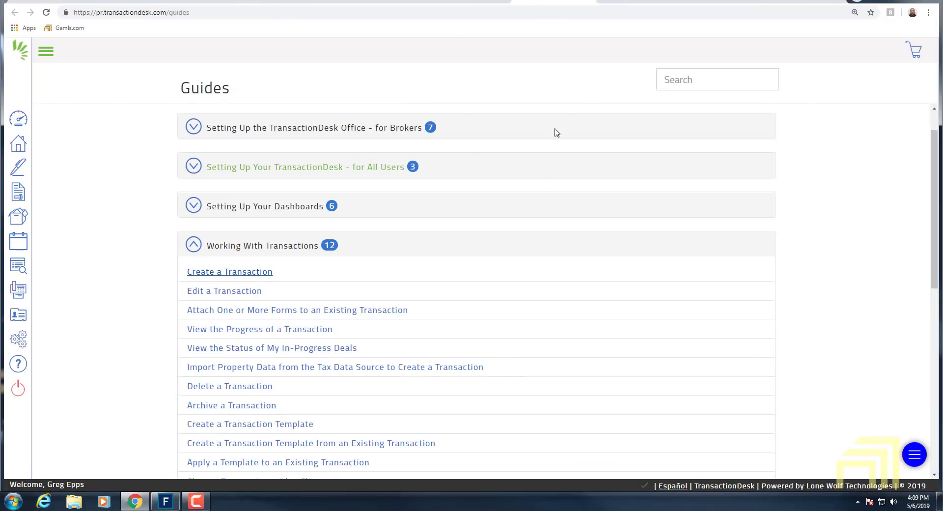
On the Help Videos page, expand and review the Transactions videos, then collapse them
{"action": "left_click", "coordinate": [610, 1]}
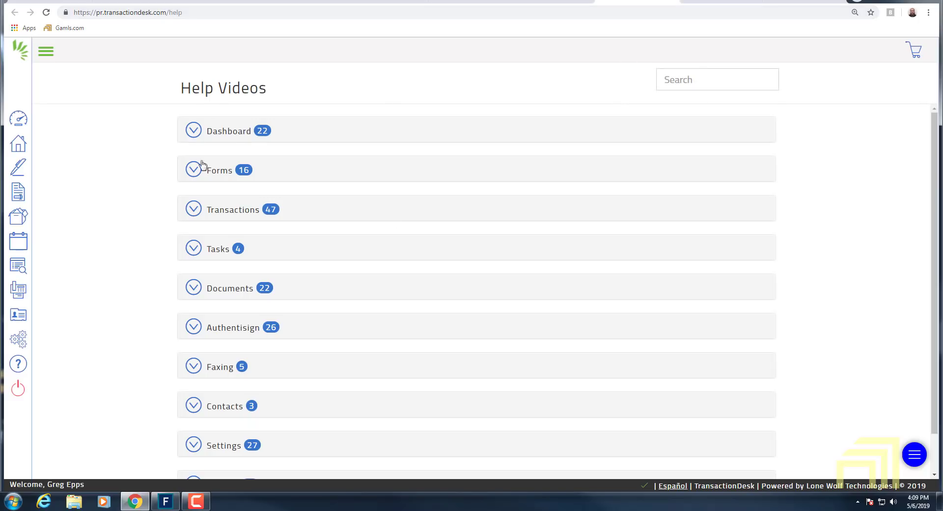
{"action": "scroll", "coordinate": [190, 257], "scroll_direction": "down", "scroll_amount": 1}
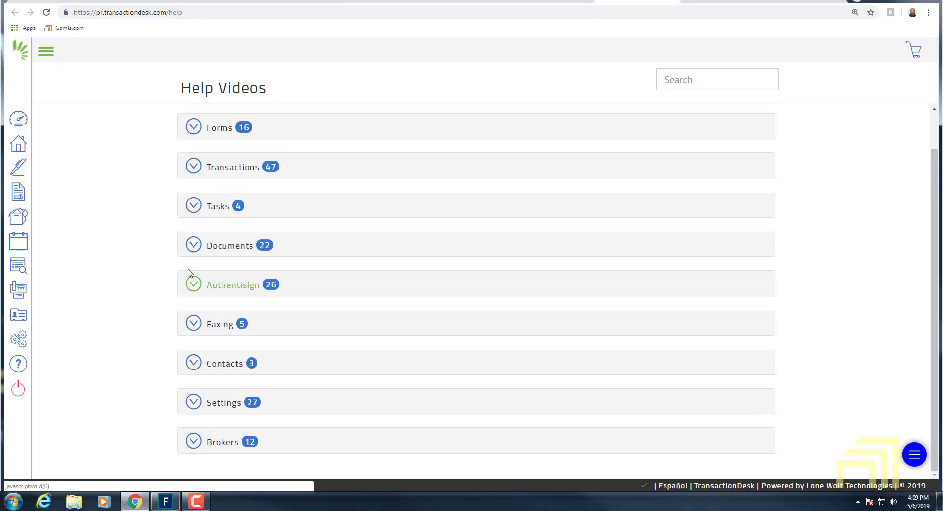
{"action": "left_click", "coordinate": [189, 172]}
{"action": "scroll", "coordinate": [145, 205], "scroll_direction": "down", "scroll_amount": 1}
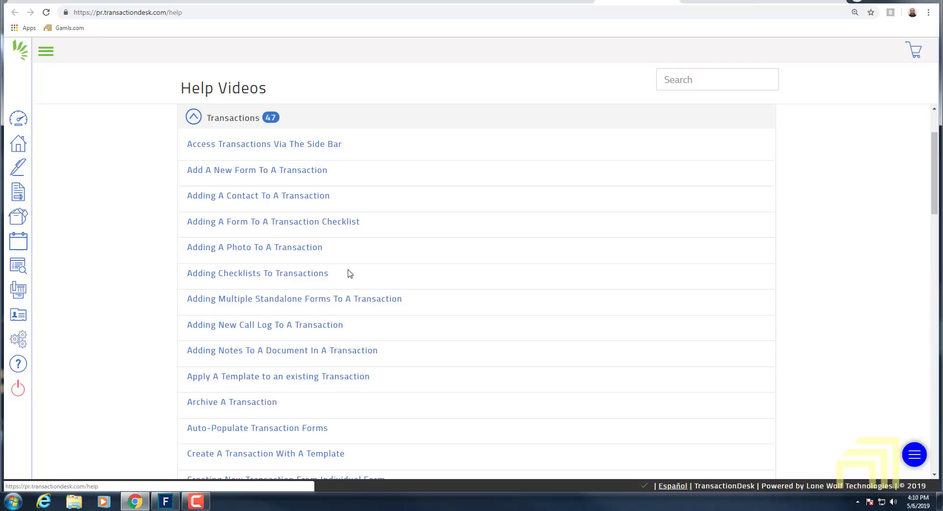
{"action": "left_click", "coordinate": [190, 122]}
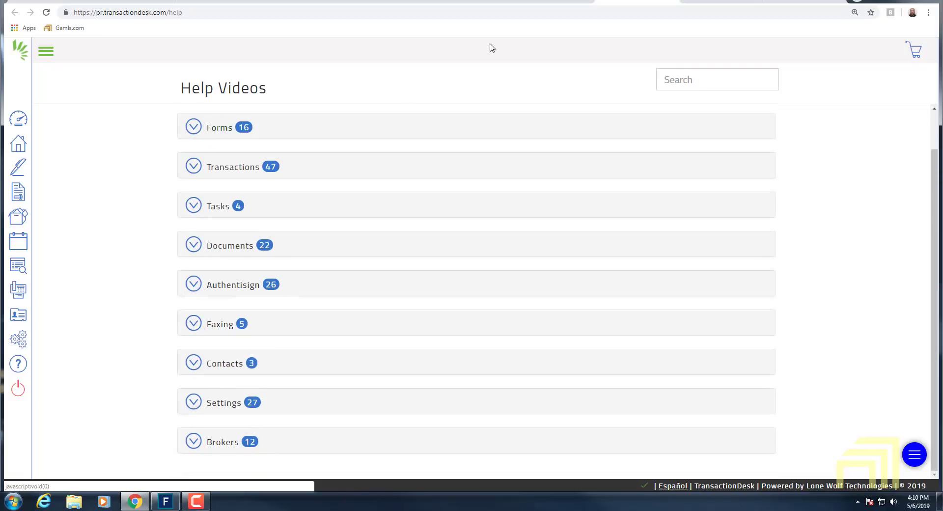
Browse the full-length video library carousel, then return to the Agent Dashboard
{"action": "left_click", "coordinate": [719, 4]}
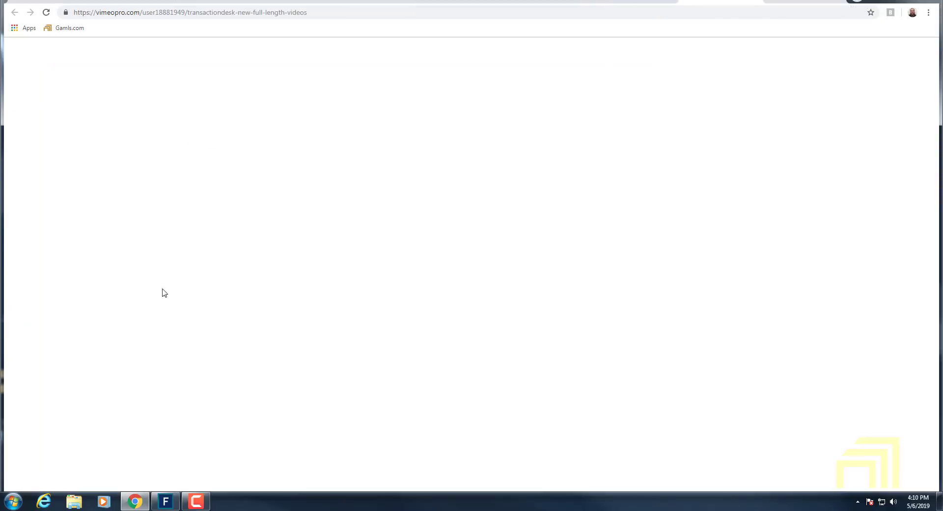
{"action": "scroll", "coordinate": [294, 226], "scroll_direction": "down", "scroll_amount": 1}
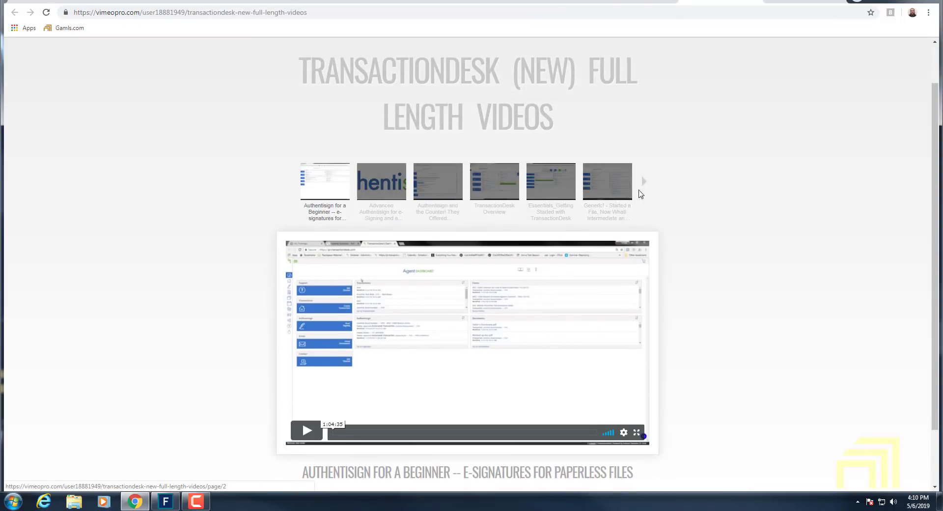
{"action": "left_click", "coordinate": [643, 184]}
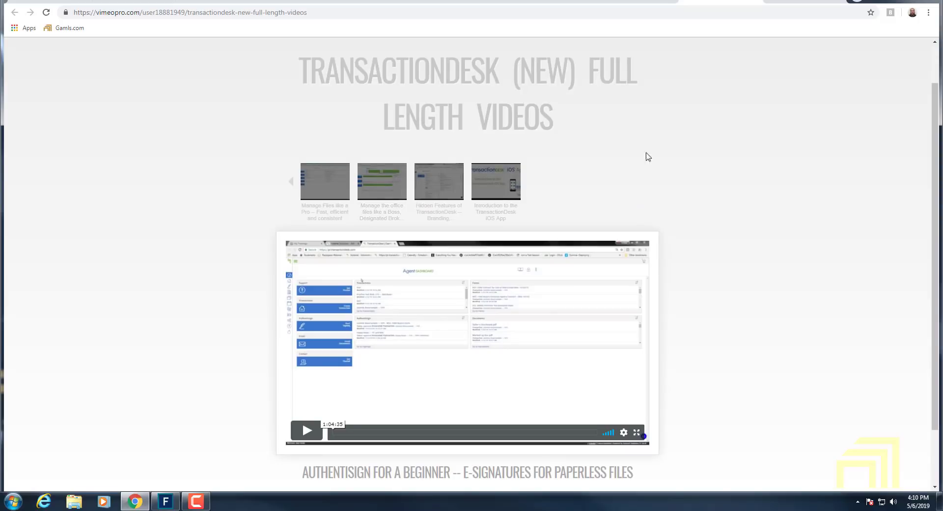
{"action": "left_click", "coordinate": [646, 3]}
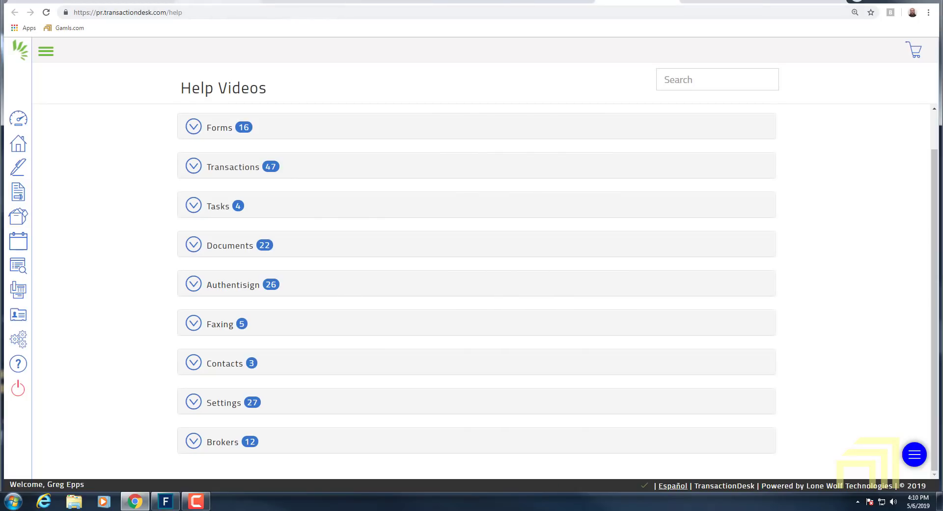
{"action": "left_click", "coordinate": [222, 1]}
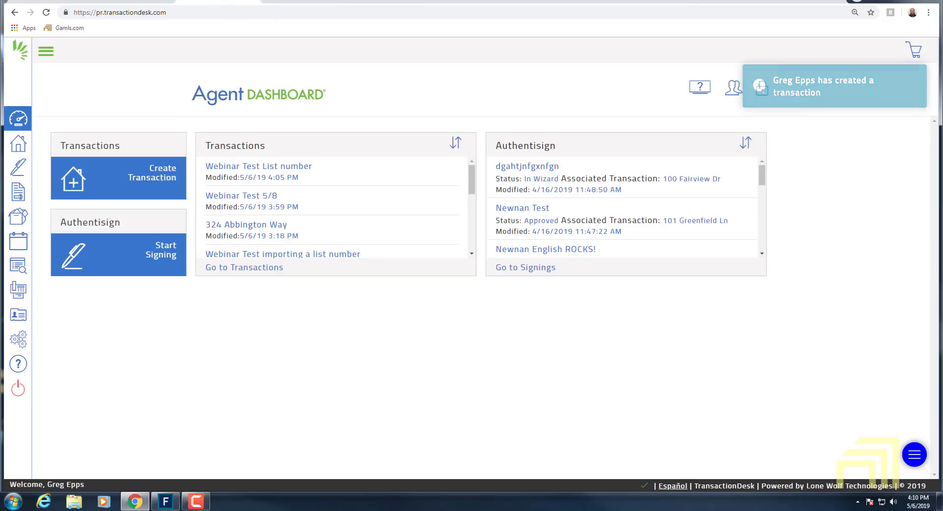